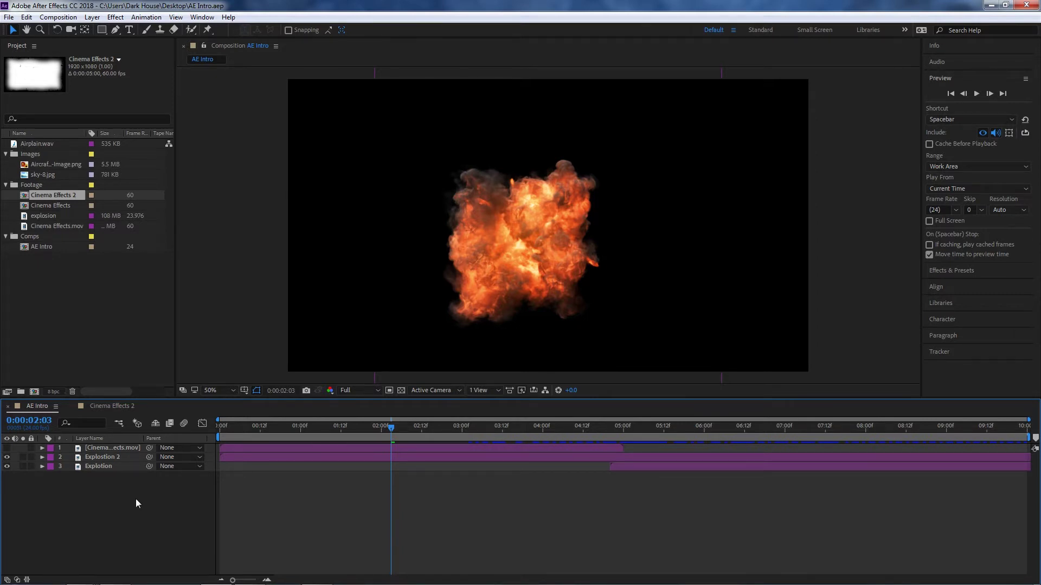
left_click_drag(125, 497, 95, 450)
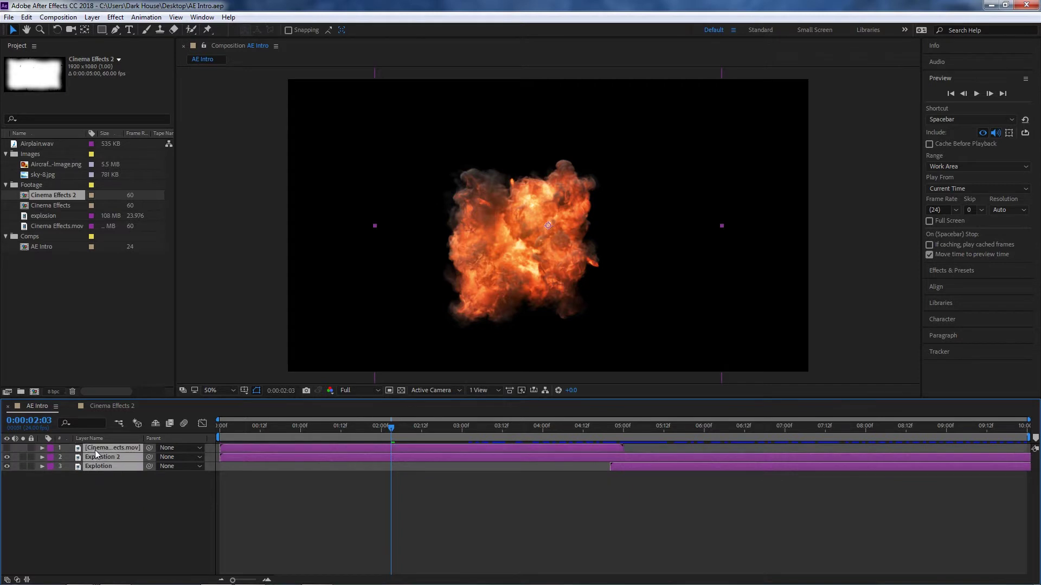
left_click(105, 502)
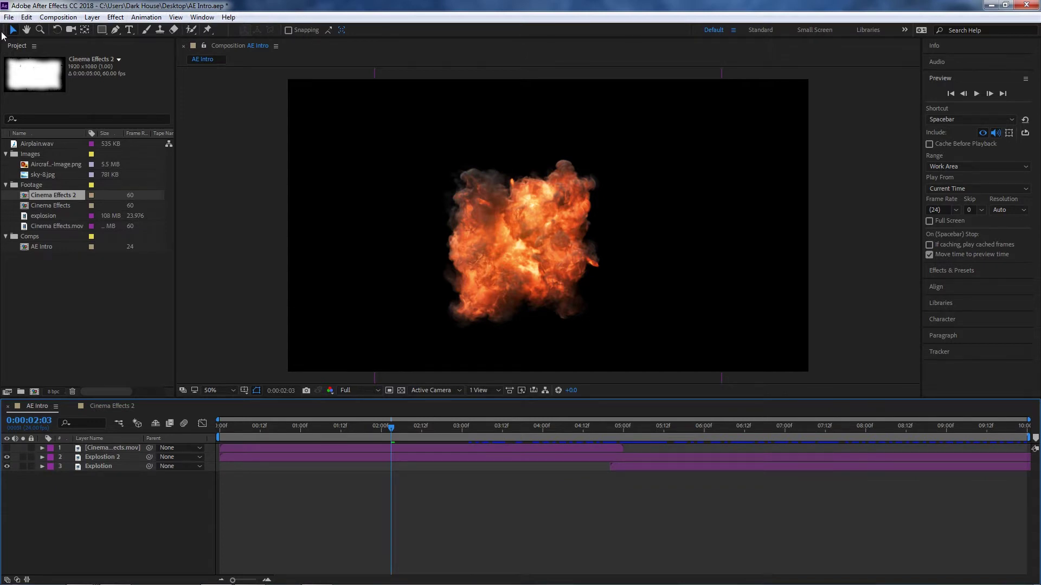
Try docking the Tools panel as a column beside the Project panel, and return it above the workspace.
left_click_drag(5, 33, 8, 219)
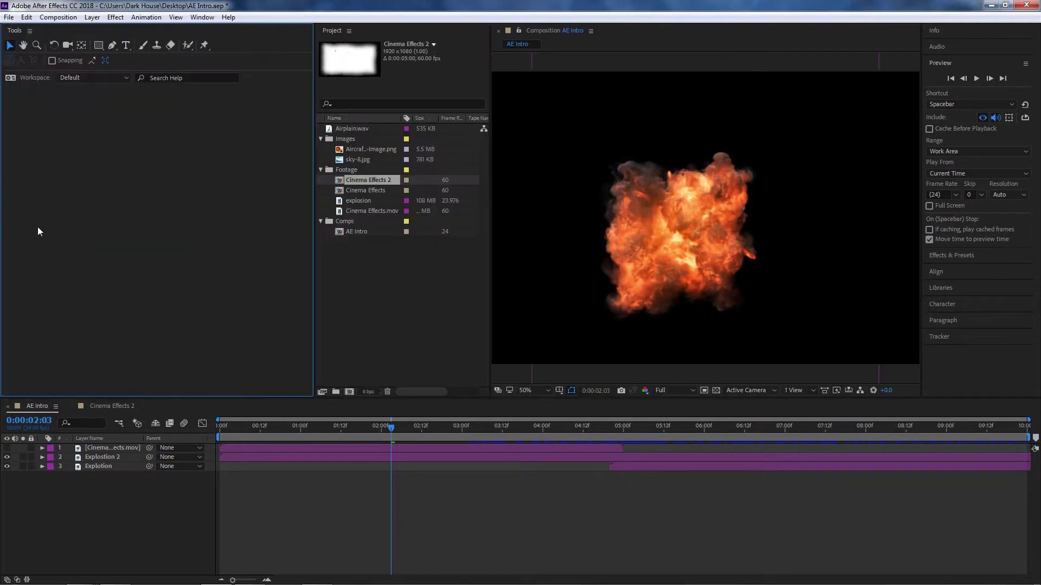
left_click_drag(13, 31, 5, 327)
left_click_drag(315, 93, 226, 123)
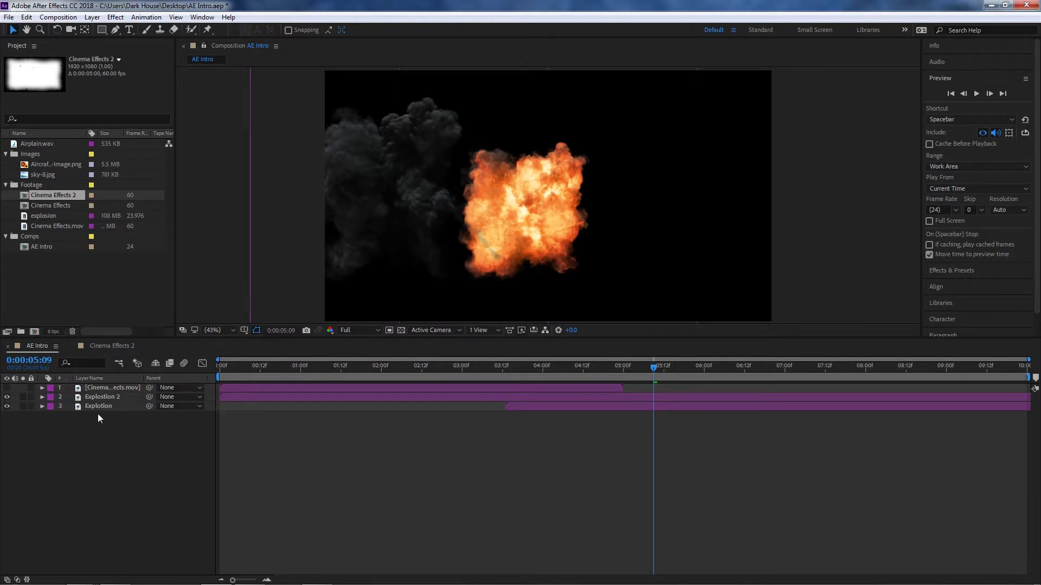
Select the Explotion layer and move its fireball rightward in the composition, away from the smoke cloud.
left_click(99, 396)
left_click(458, 245)
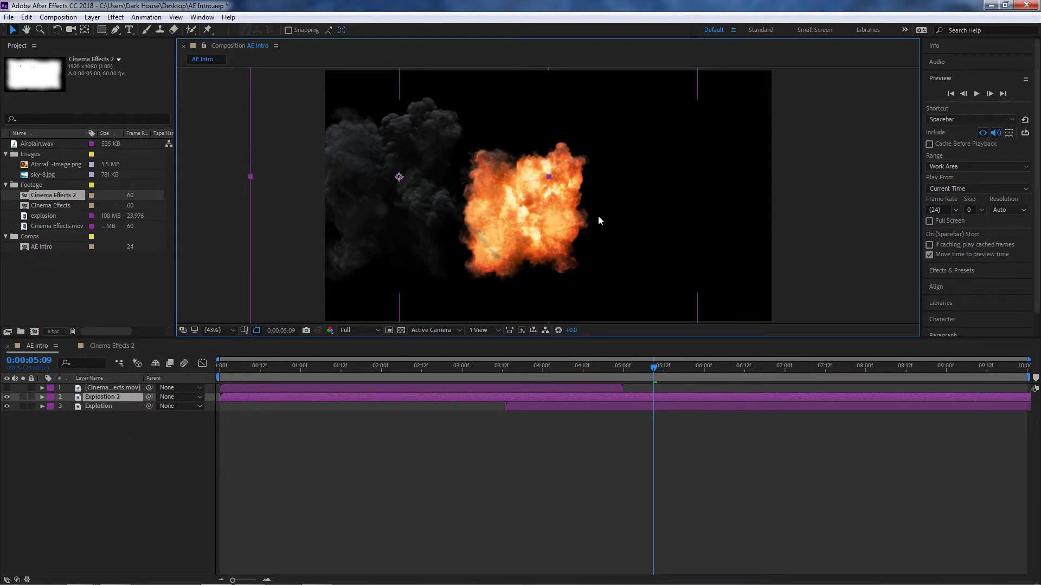
key("ctrl+Down")
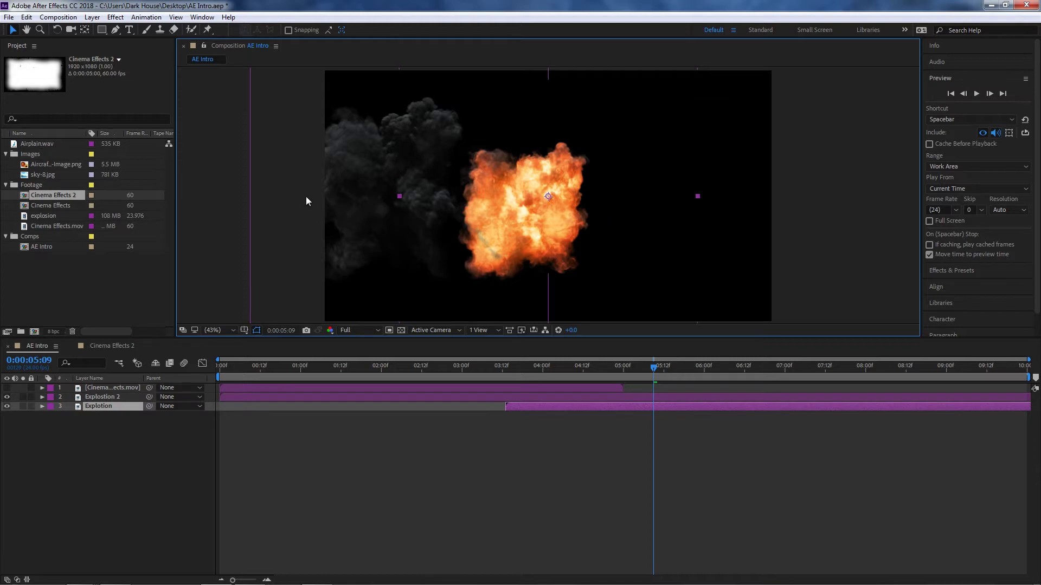
key("ctrl+Up")
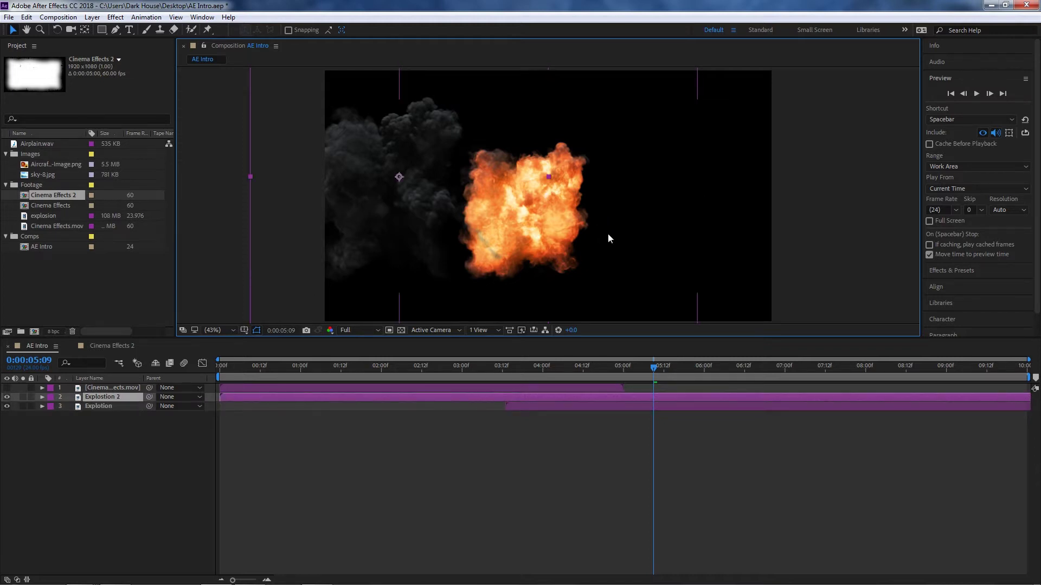
key("ctrl+Down")
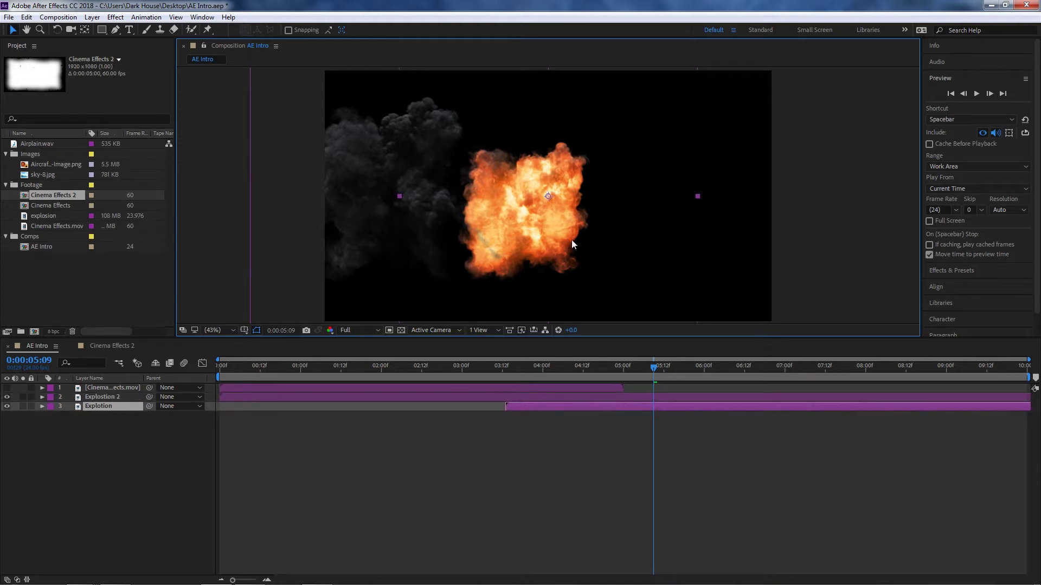
left_click_drag(556, 265, 628, 254)
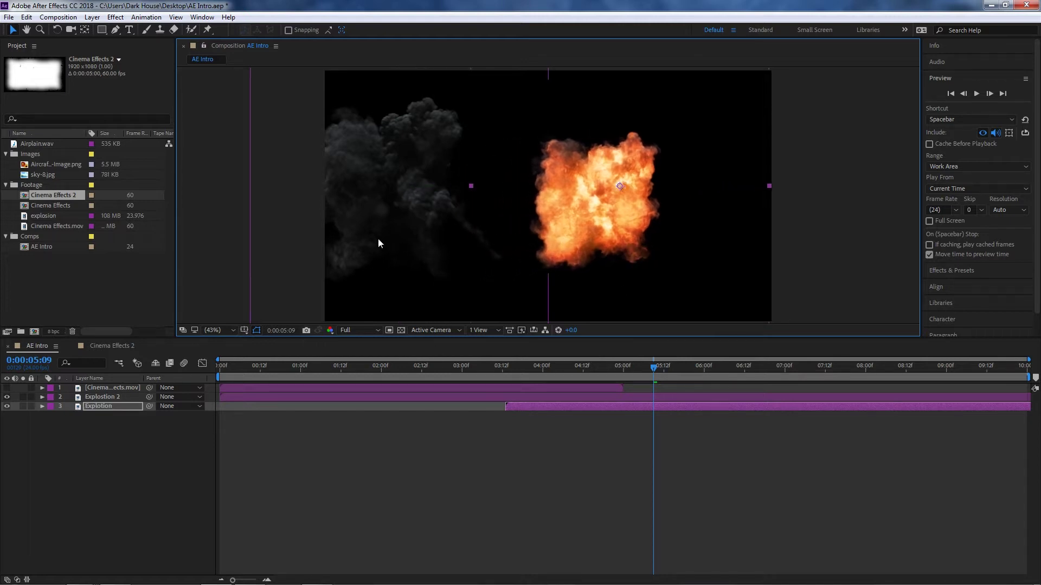
Move the Explosion 2 smoke cloud inward to the right, and shift the Explotion fireball further right and slightly down.
key("ctrl+Up")
left_click_drag(377, 245, 442, 249)
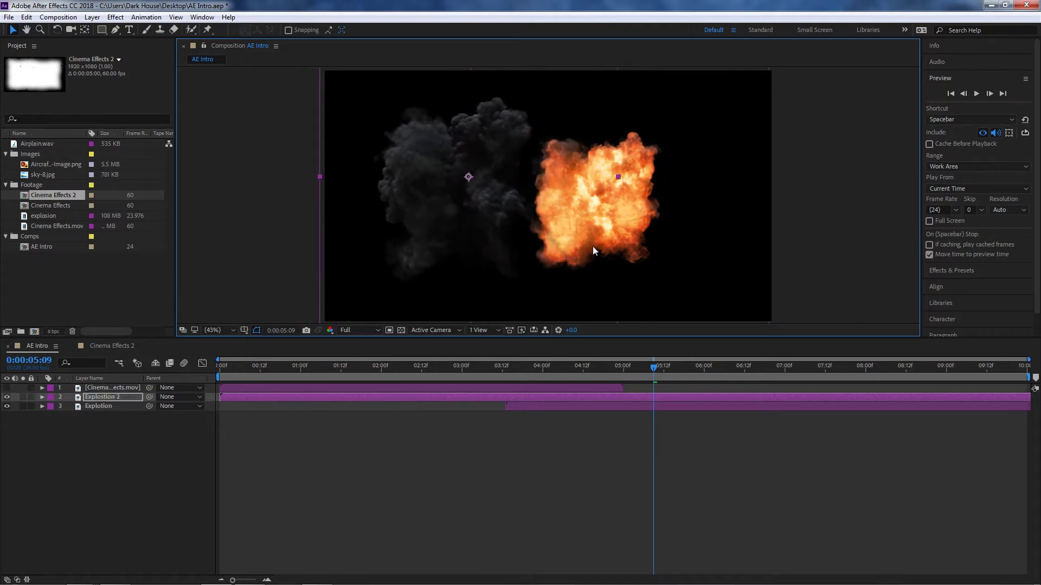
left_click(644, 244)
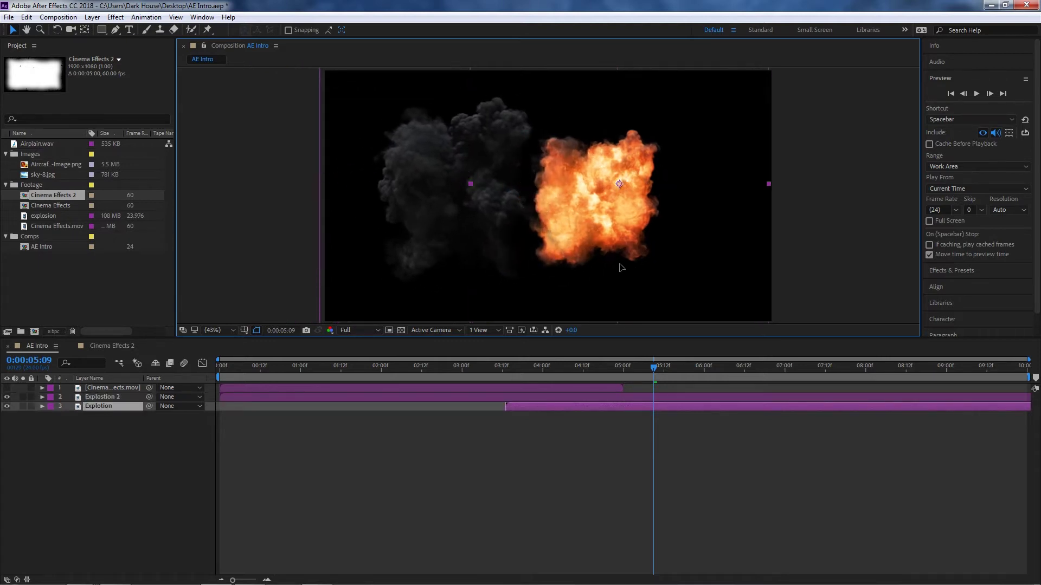
left_click_drag(599, 232, 625, 234)
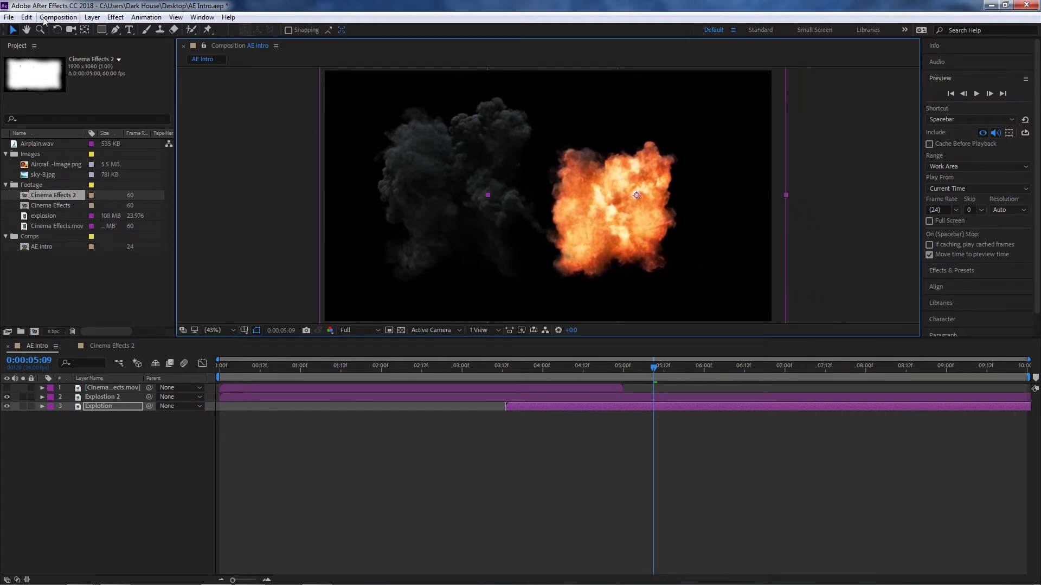
Pan around the composition with the Hand tool, zoom out to 25%, and fit the frame to the viewer again.
left_click(27, 30)
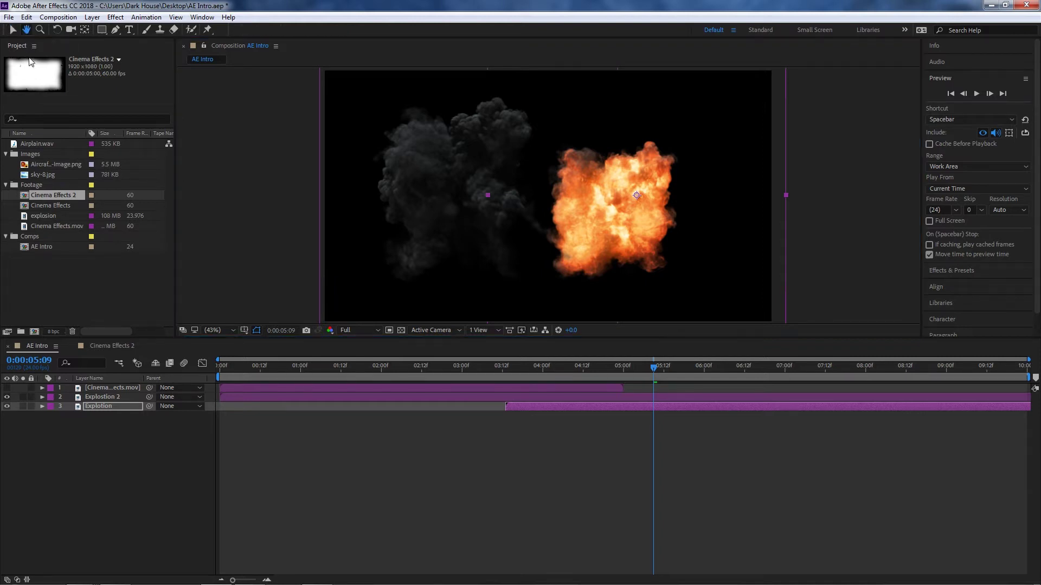
left_click_drag(558, 210, 444, 174)
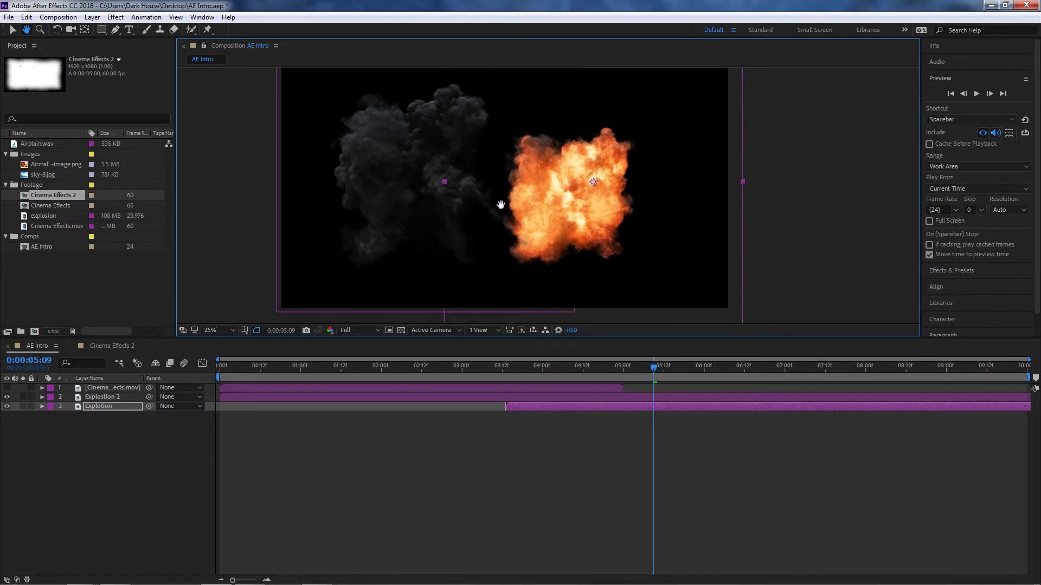
scroll(504, 203, "down", 2)
left_click_drag(514, 178, 550, 229)
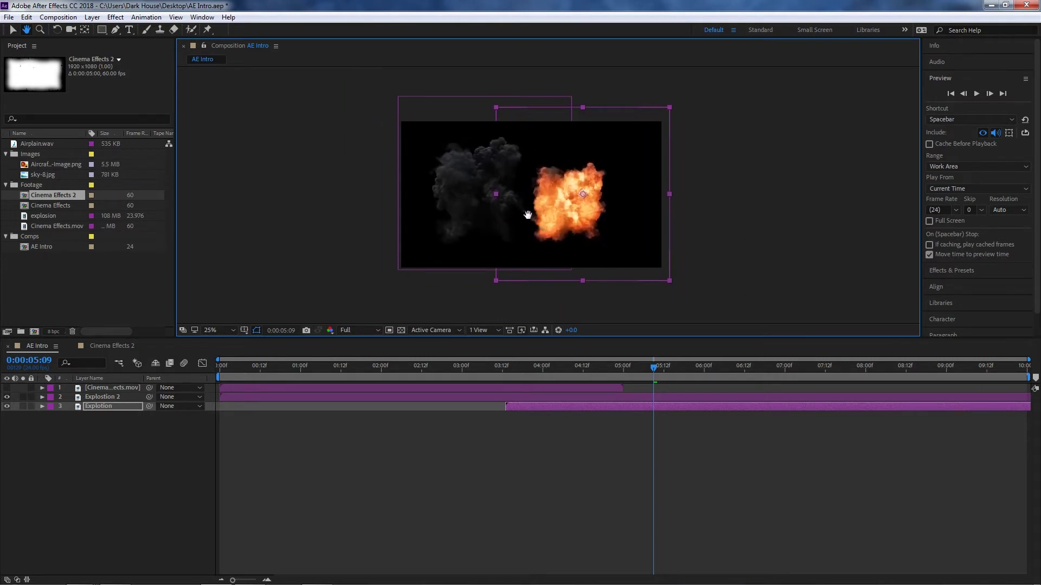
left_click_drag(527, 206, 579, 204)
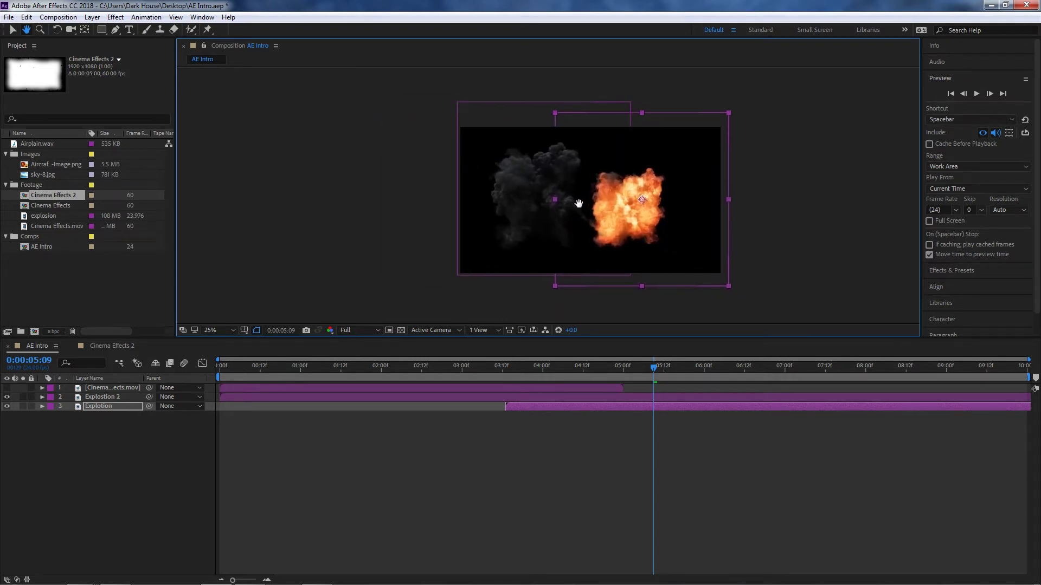
key("shift+slash")
Select the Explosion 2 layer and use the Zoom tool to examine the fireball up close at 200%.
key("v")
left_click(490, 186)
key("z")
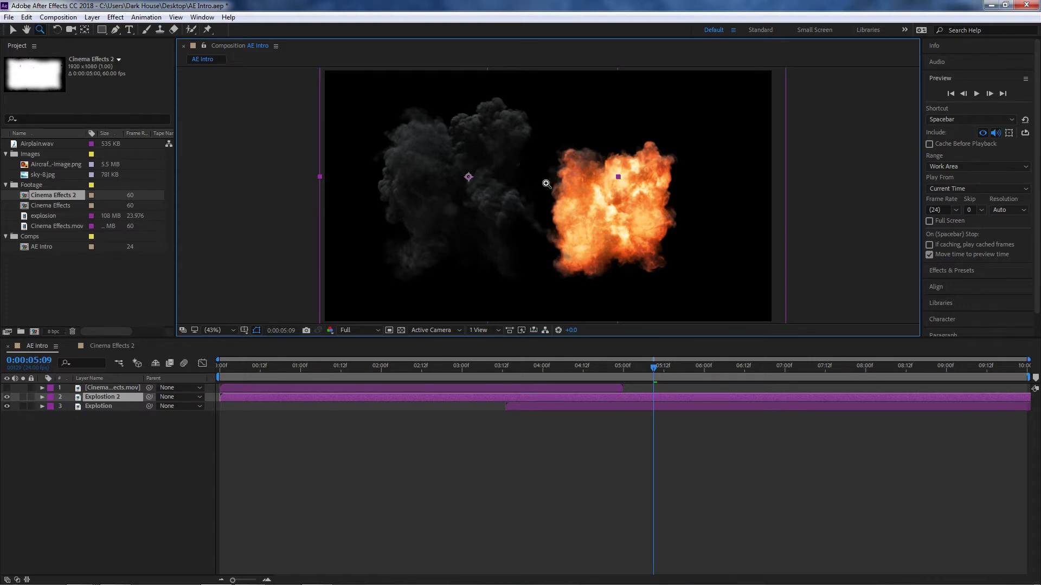
left_click(519, 196, "alt")
left_click(517, 203, "alt")
left_click(517, 203)
left_click(514, 212, "alt")
left_click(591, 211, "alt")
left_click(593, 211)
left_click(593, 210, "alt")
scroll(593, 210, "up", 4)
left_click_drag(654, 211, 535, 209)
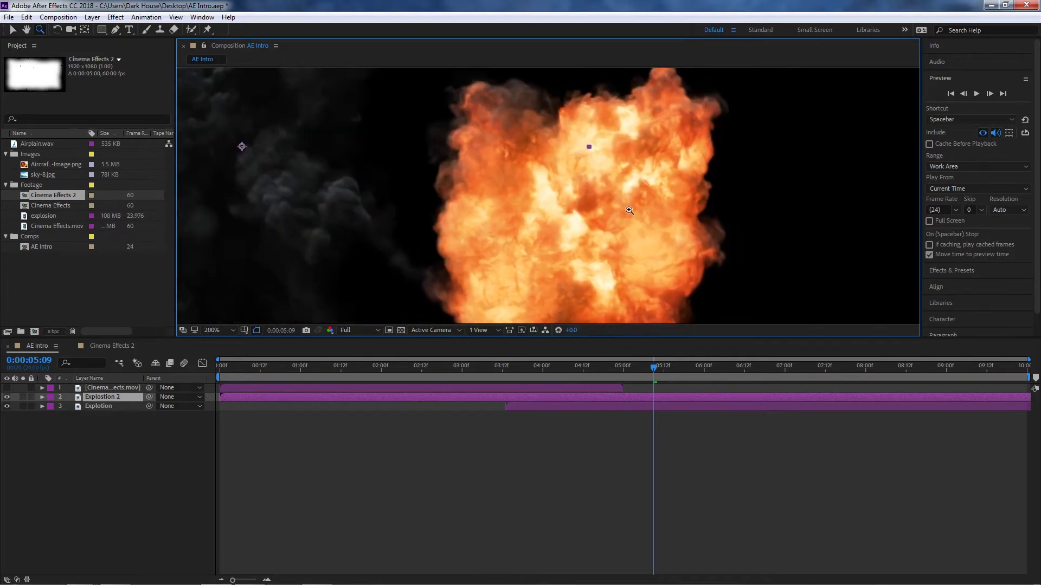
left_click(629, 211)
left_click_drag(622, 214, 661, 212)
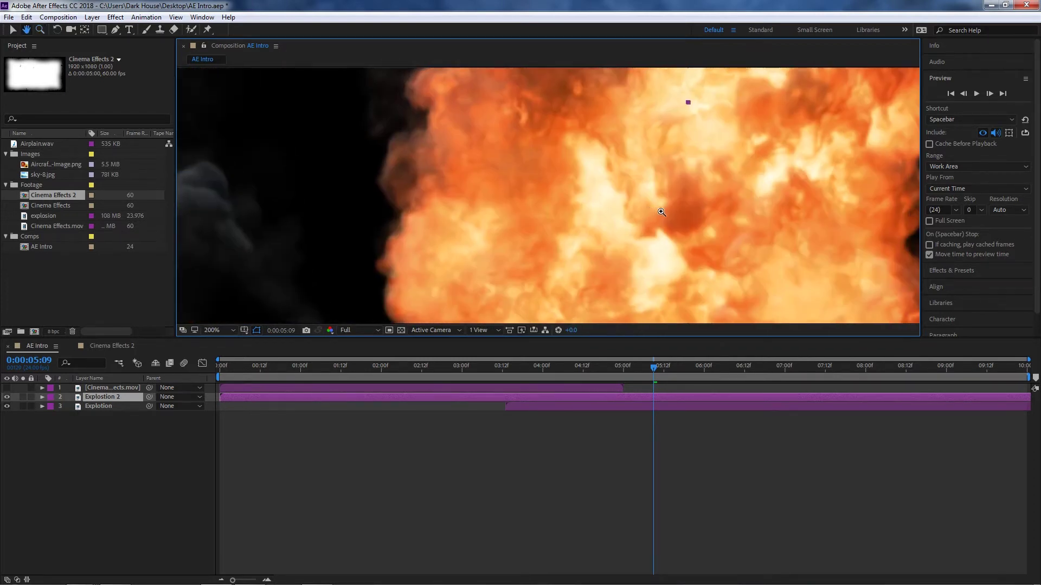
left_click_drag(697, 211, 534, 197)
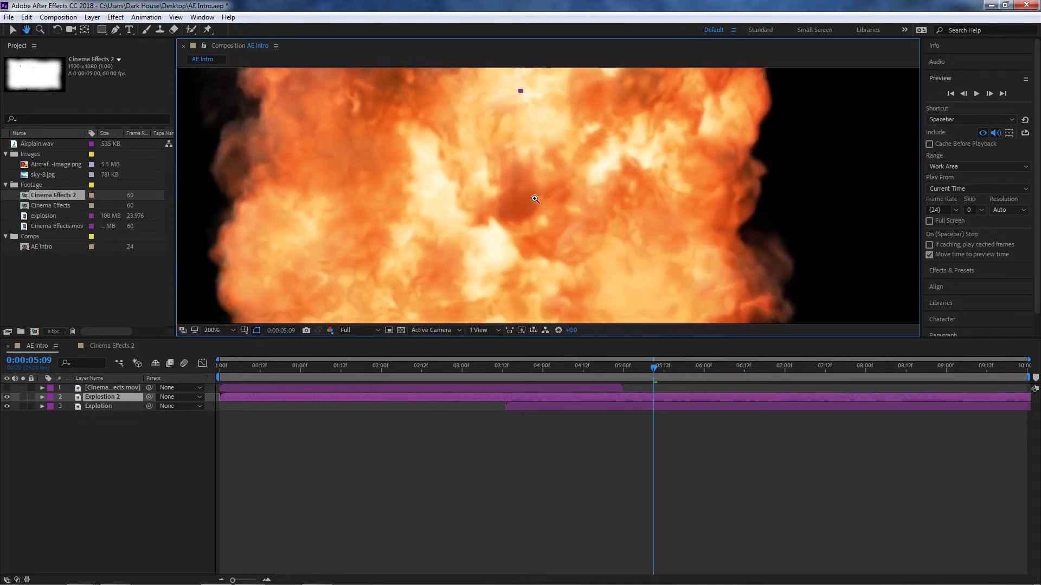
Inspect the smoke and the fireball at several magnifications, panning across the frame and finishing at 50%.
scroll(580, 204, "down", 1)
scroll(557, 210, "down", 2)
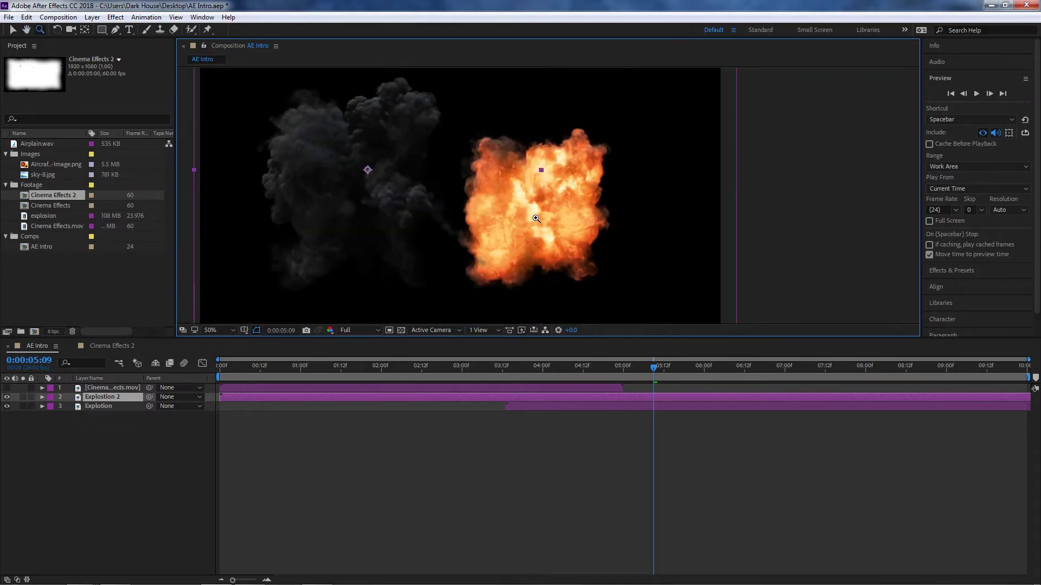
scroll(448, 213, "down", 3)
left_click_drag(448, 213, 298, 219)
scroll(647, 220, "up", 3)
scroll(624, 222, "down", 2)
left_click_drag(710, 221, 691, 204)
scroll(553, 221, "up", 1)
scroll(544, 206, "up", 2)
key("z")
scroll(628, 195, "down", 2)
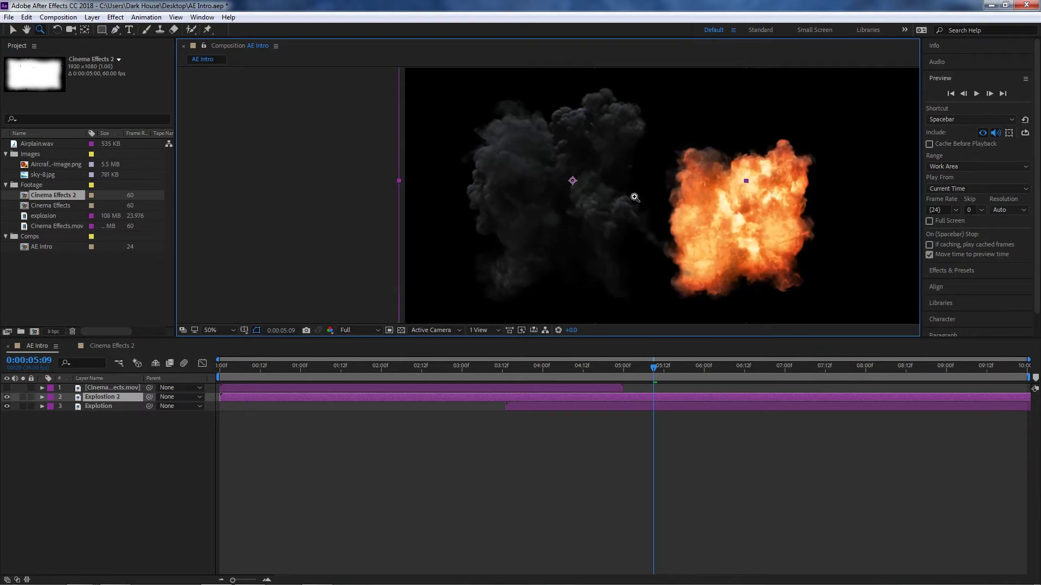
View the composition at 25%, magnify it to 100% between the explosions, and fit it to the viewer.
key("comma")
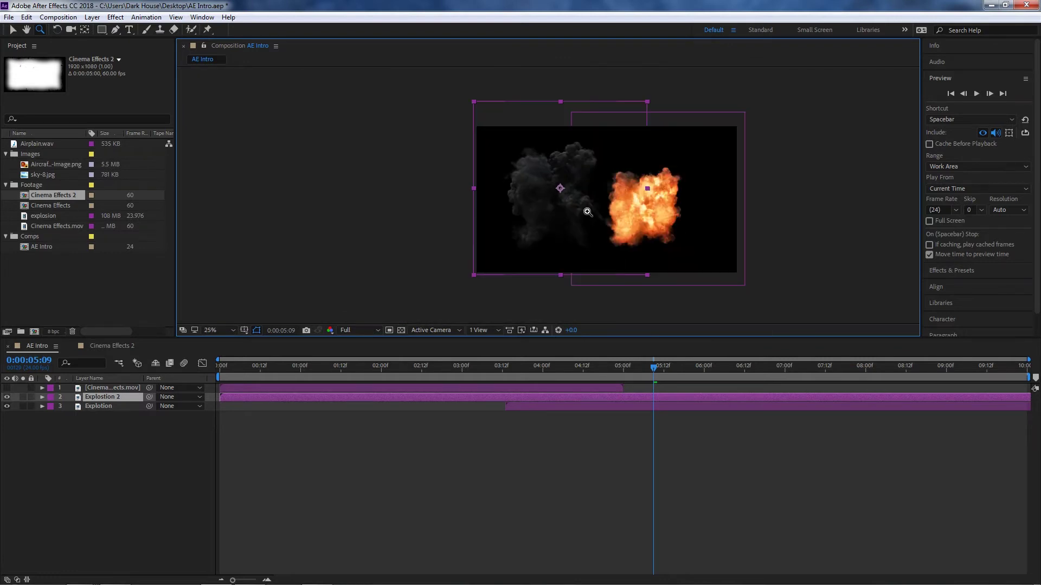
mouse_move(586, 210)
left_mouse_down()
mouse_move(575, 187)
mouse_move(576, 198)
left_mouse_up()
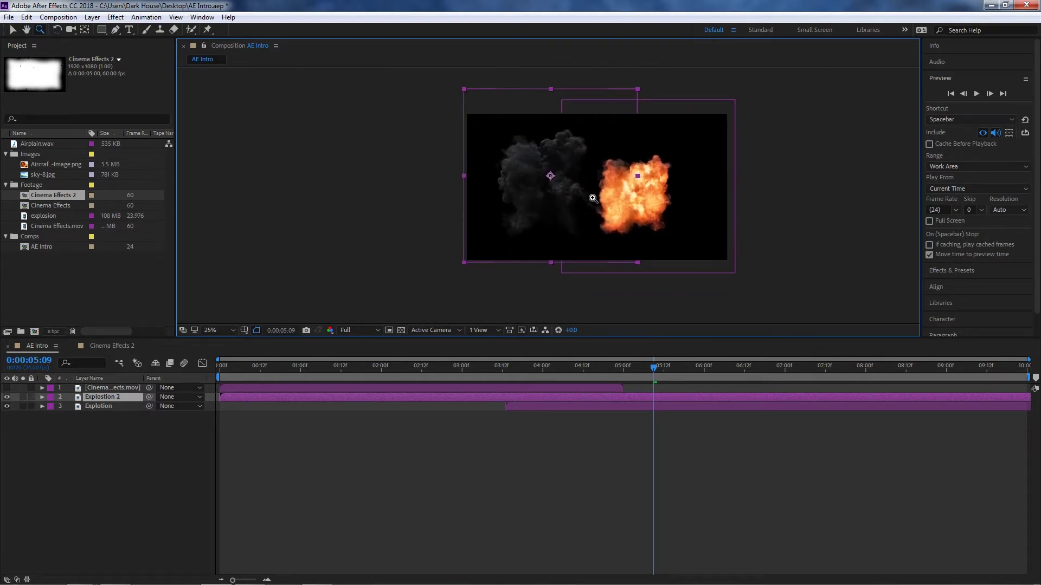
left_click(602, 184)
left_click(536, 205)
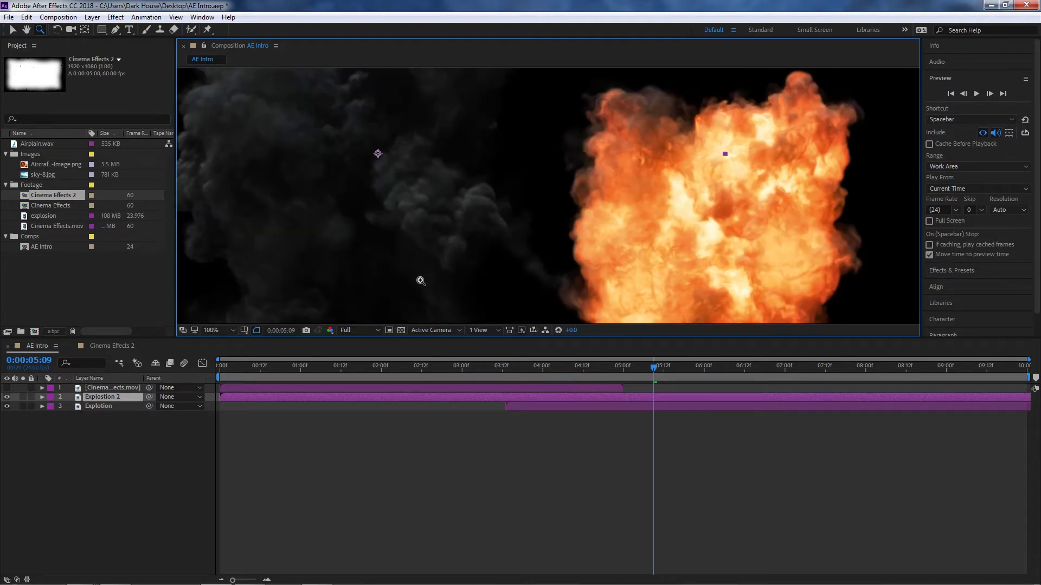
key("shift+slash")
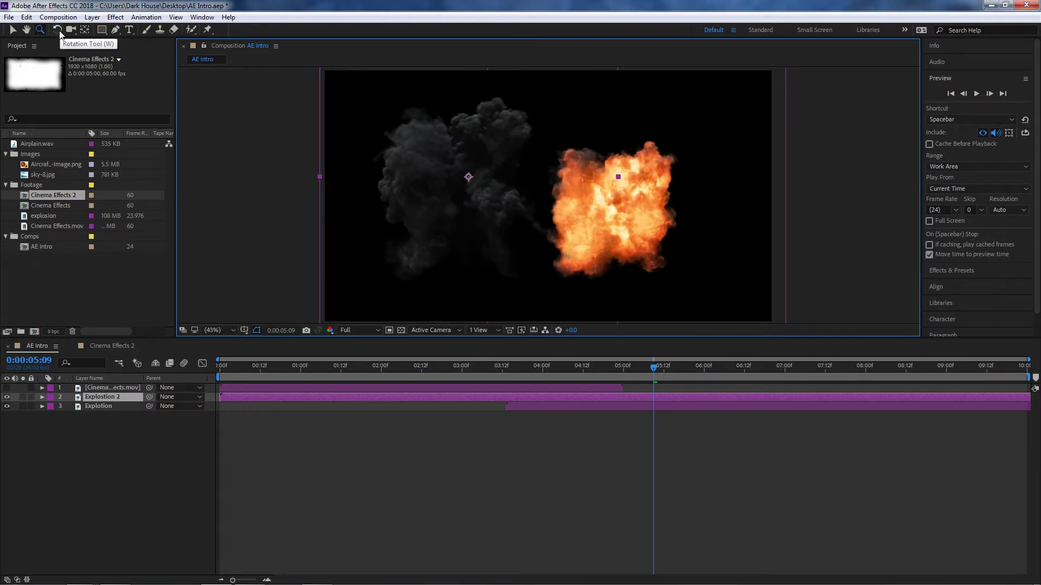
Use the Rotation tool to tilt the Explosion 2 smoke slightly and turn the Explotion fireball clockwise so a corner points down.
left_click(58, 31)
left_click_drag(590, 219, 673, 278)
left_click_drag(416, 139, 256, 47)
left_click(27, 31)
mouse_move(525, 181)
left_mouse_down()
mouse_move(384, 181)
mouse_move(593, 197)
mouse_move(510, 208)
mouse_move(493, 179)
mouse_move(516, 179)
left_mouse_up()
left_click(57, 30)
left_click_drag(610, 224, 682, 293)
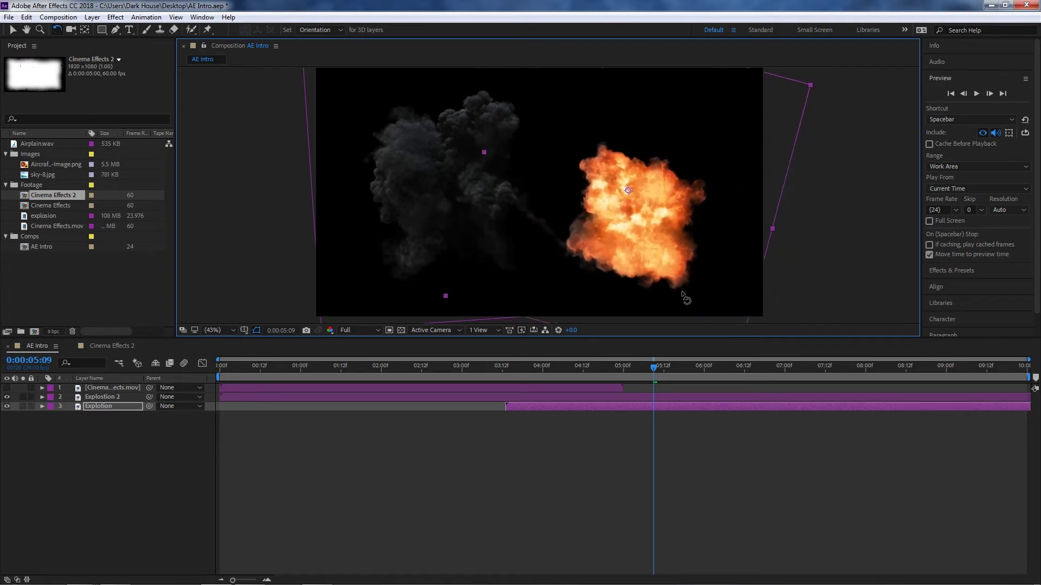
left_click_drag(630, 254, 591, 291)
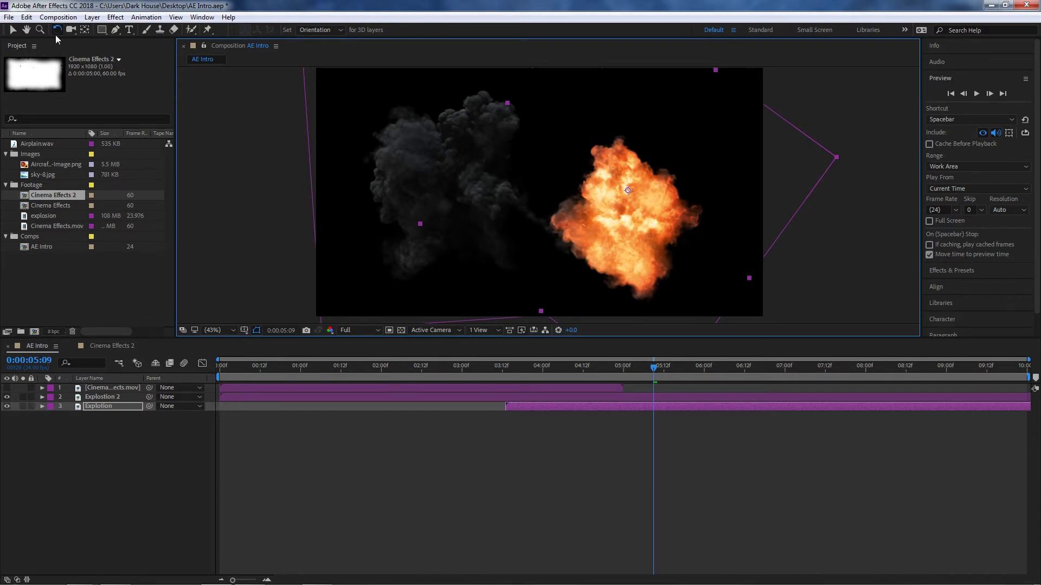
Open and enlarge the Info panel, and move the Explotion fireball to about X 1384, Y 291.
left_click(12, 34)
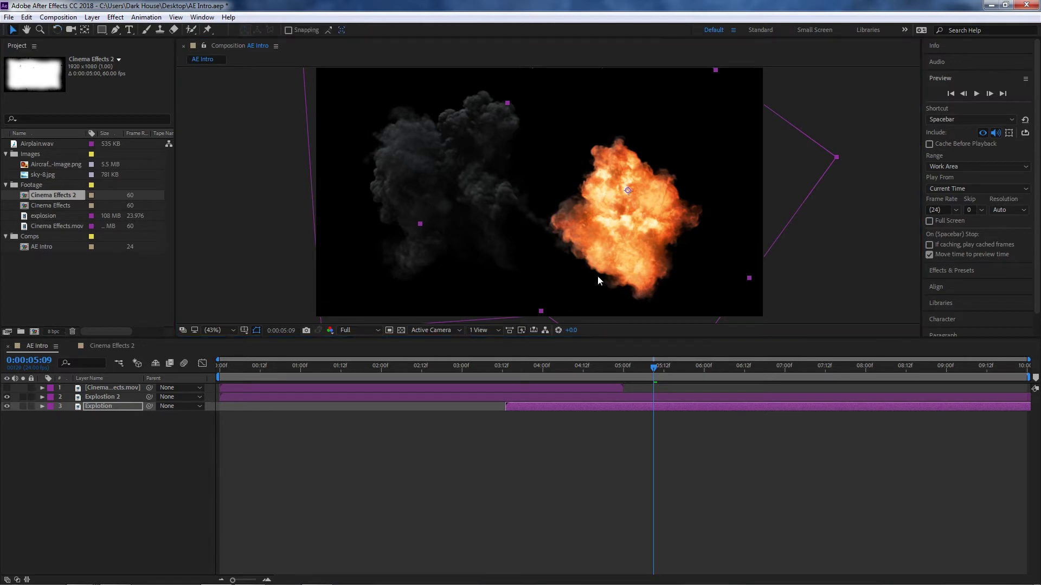
left_click_drag(616, 268, 600, 232)
left_click(934, 46)
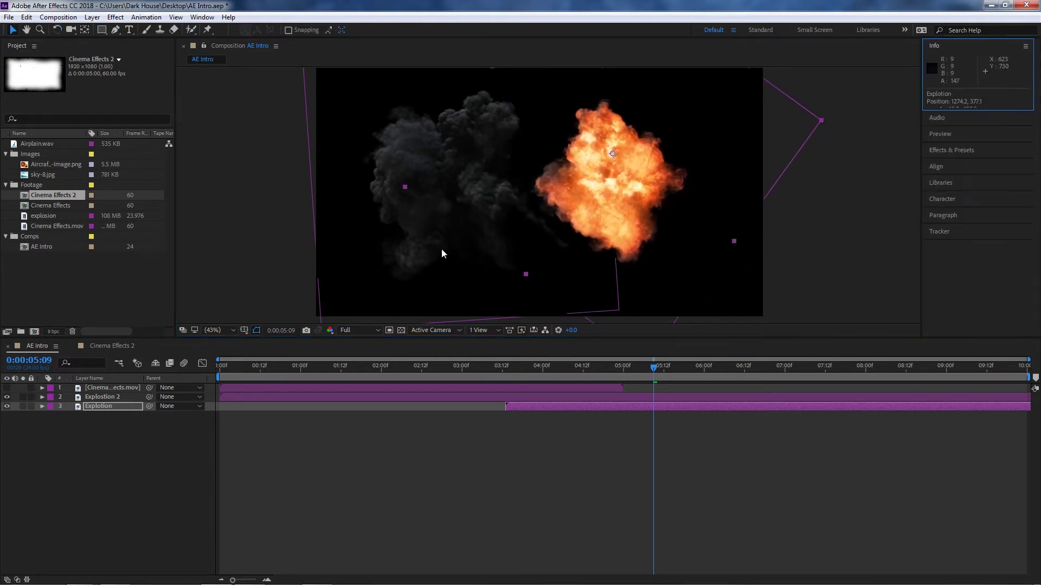
left_click_drag(945, 109, 940, 187)
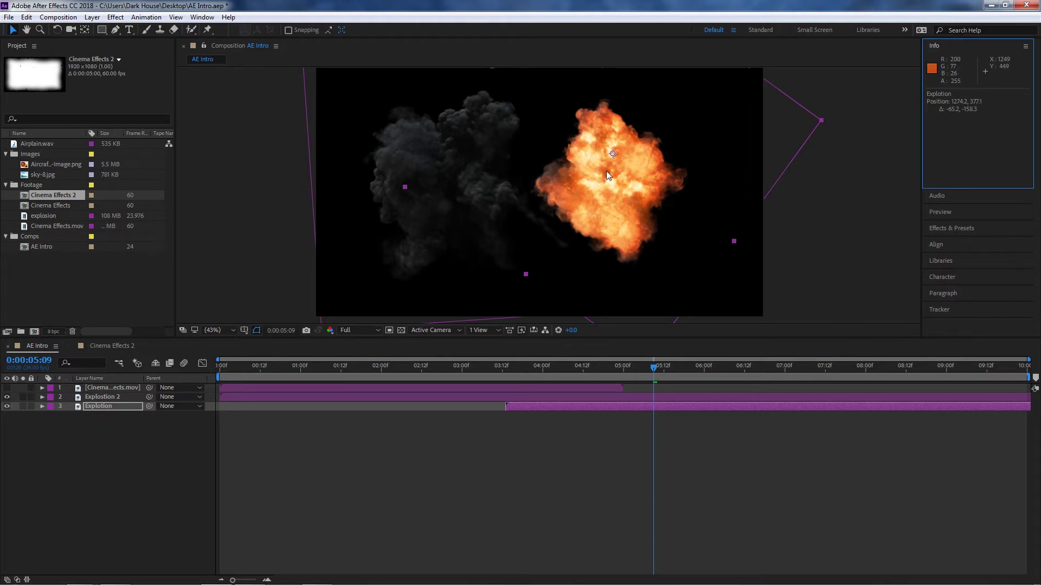
left_click_drag(619, 215, 645, 198)
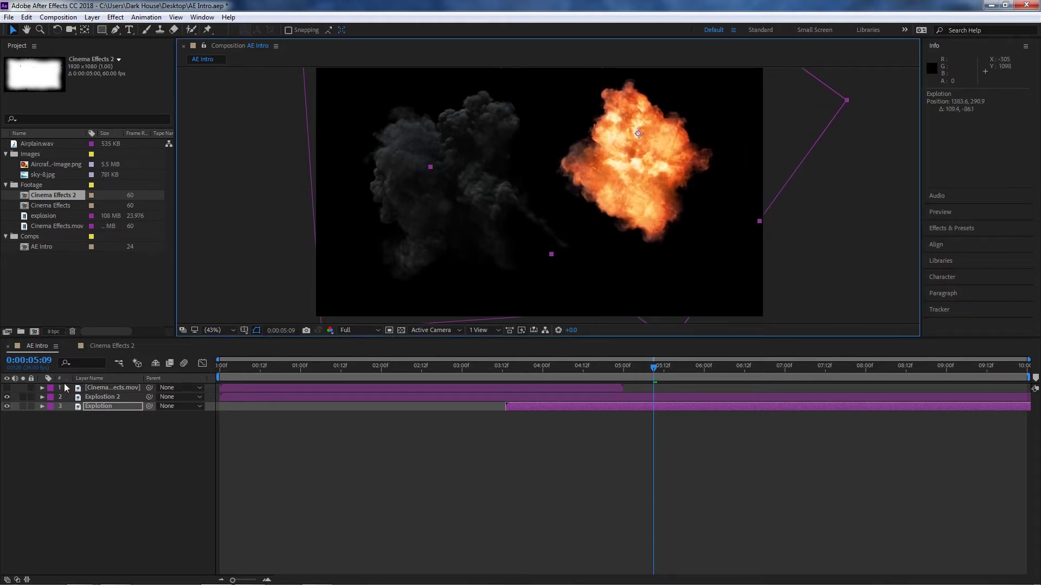
Select the Explosion 2 layer and move its smoke cloud to about X 623, Y 430.
left_click(98, 398)
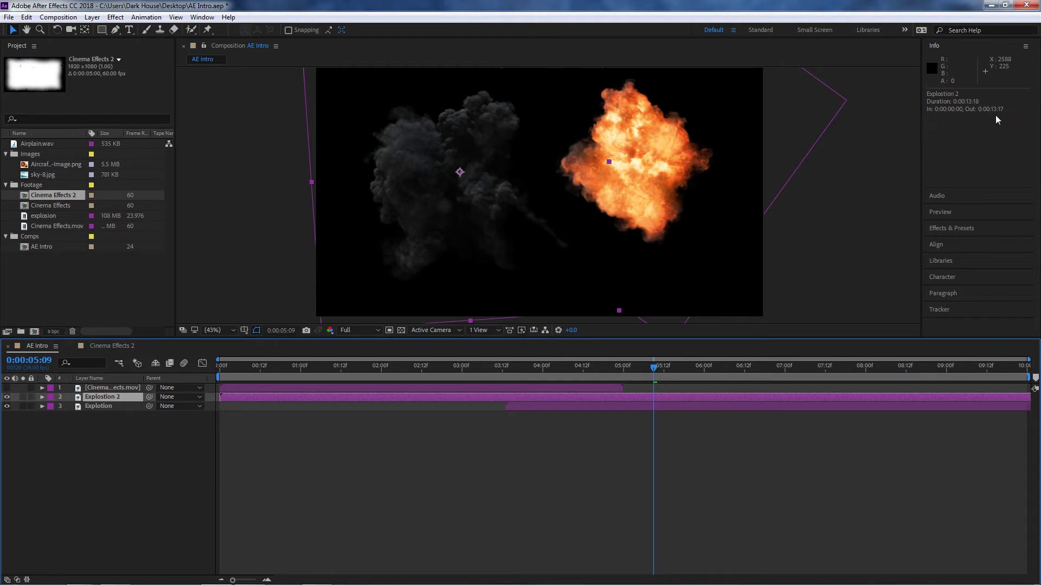
left_click_drag(475, 181, 450, 182)
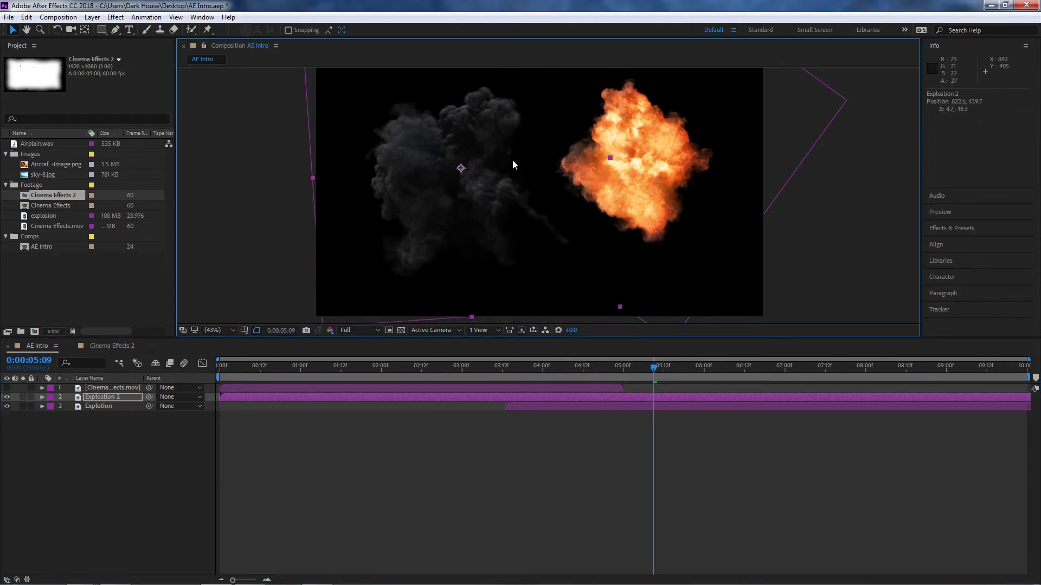
left_click_drag(443, 222, 422, 217)
left_click_drag(438, 218, 445, 217)
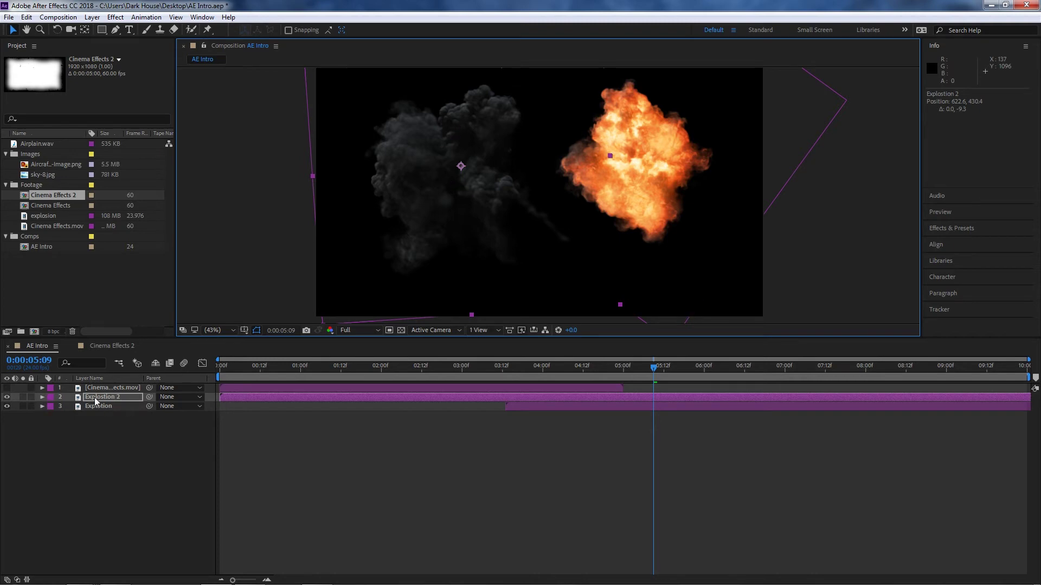
Reveal the Transform properties of the Explosion 2 layer and rotate the Explotion fireball to about -68° with the Rotation tool.
left_click(42, 398)
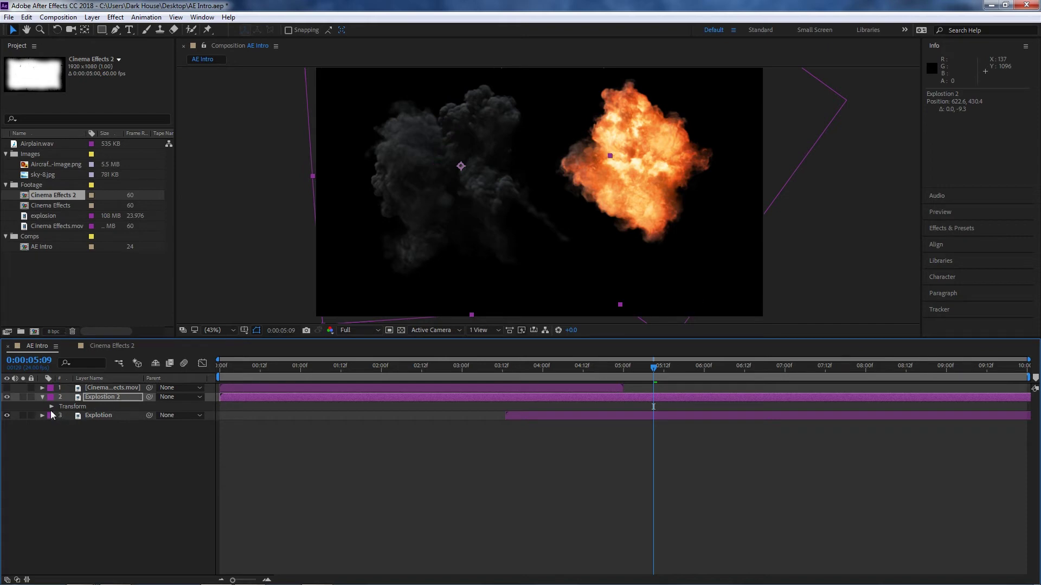
left_click(52, 407)
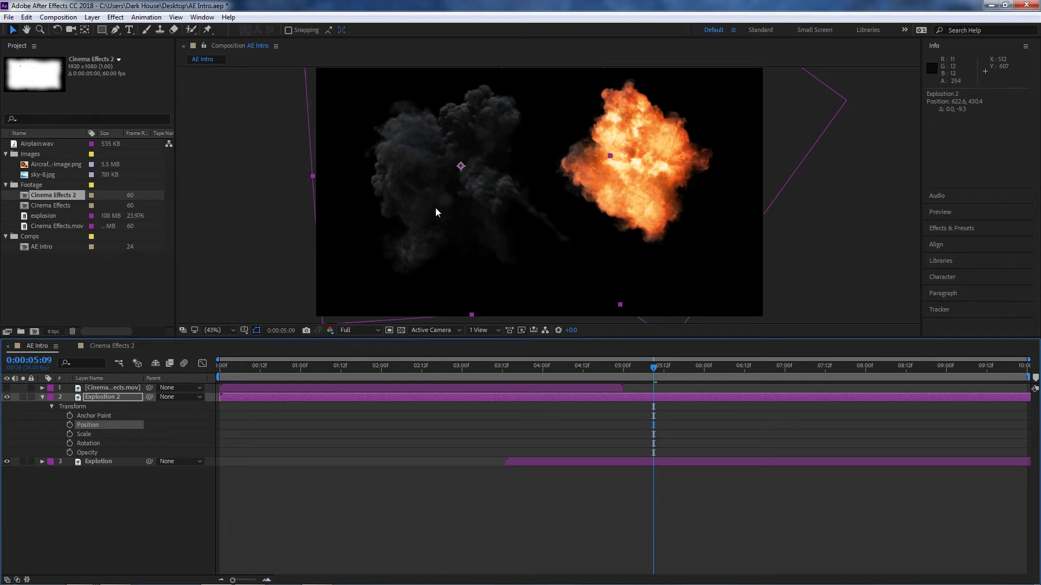
left_click(57, 30)
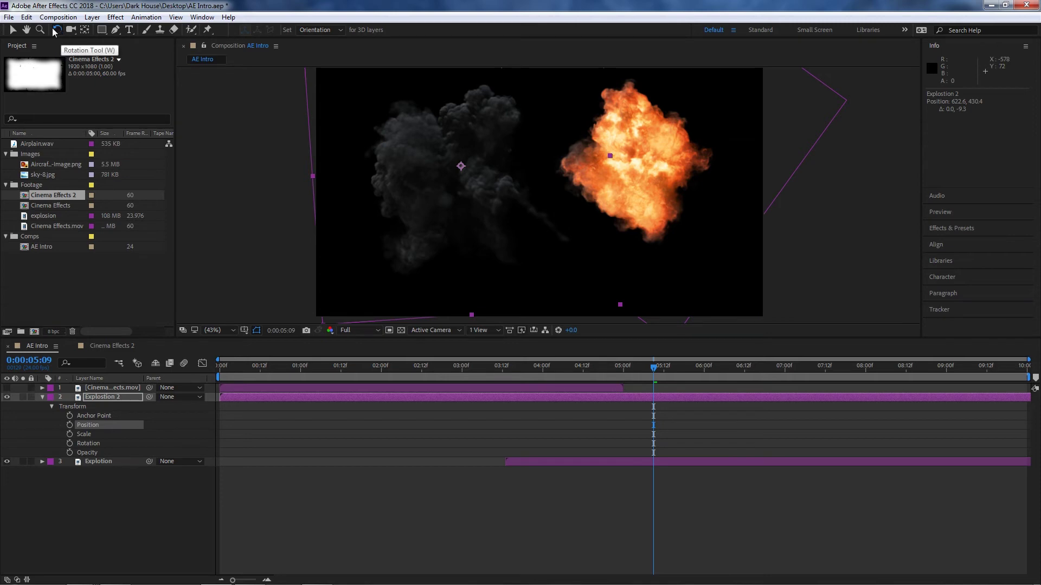
left_click_drag(661, 209, 623, 208)
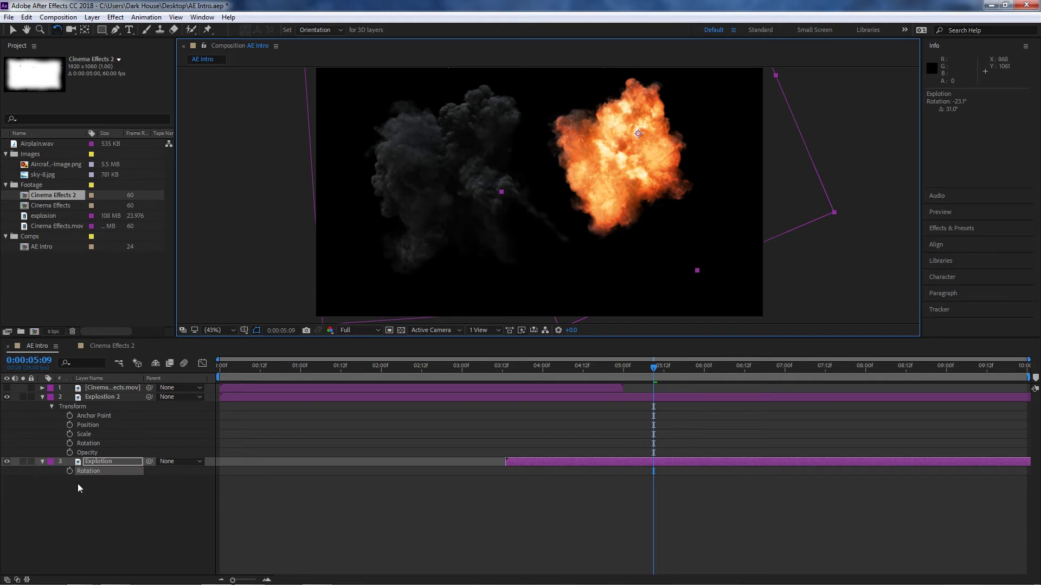
key("Return")
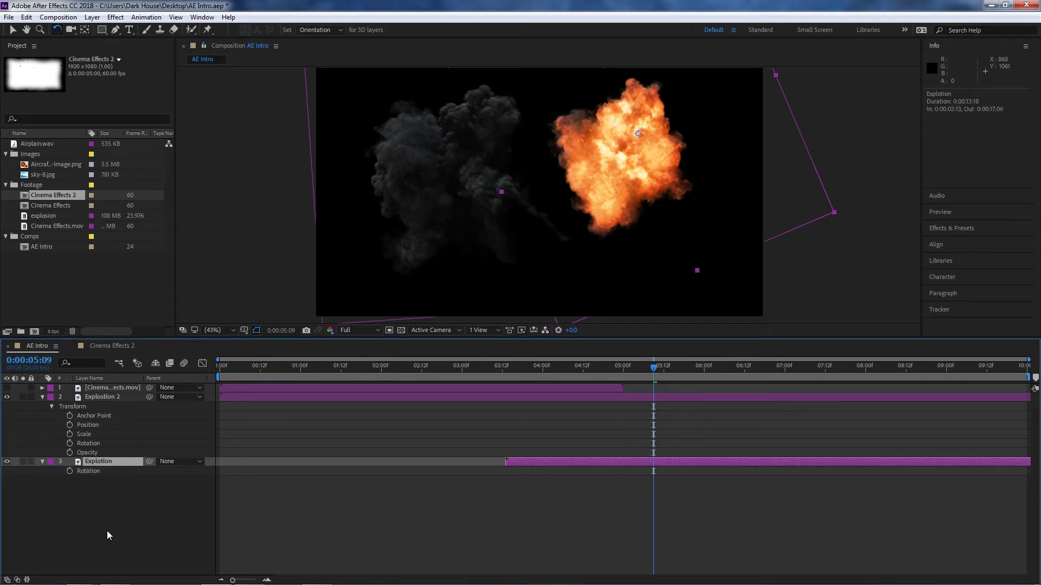
left_click_drag(623, 225, 623, 266)
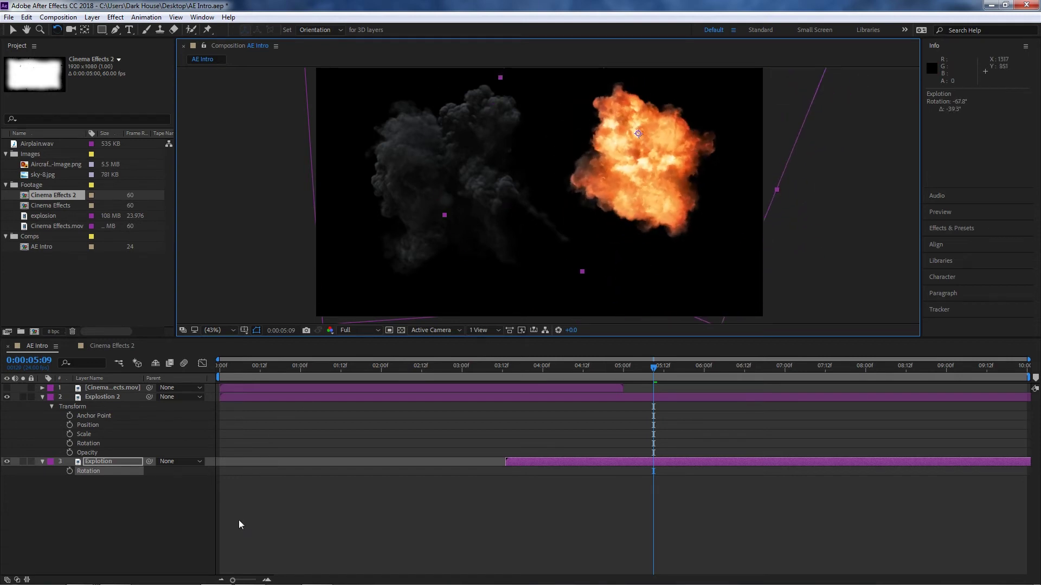
Show the timeline's switches, mode and in/out/duration/stretch columns, and rotate the Explotion fireball to about -213.5°.
left_click(10, 580)
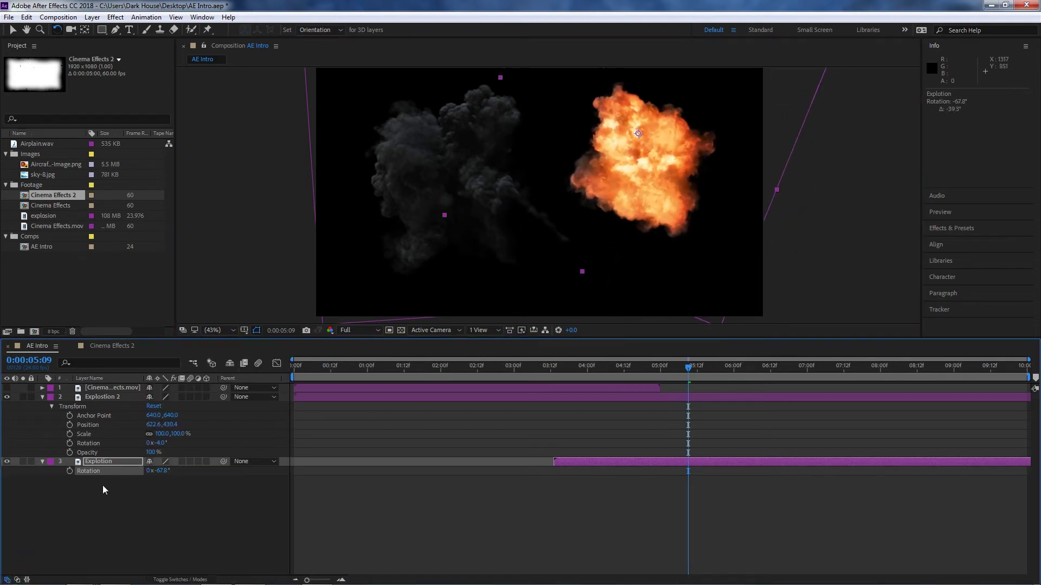
left_click_drag(659, 189, 620, 196)
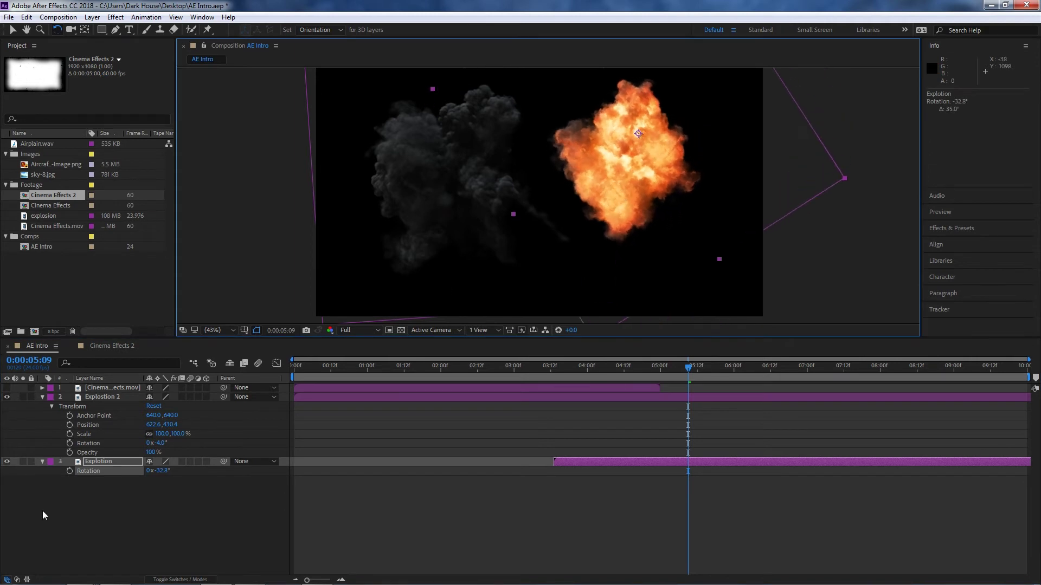
left_click(17, 580)
left_click(26, 580)
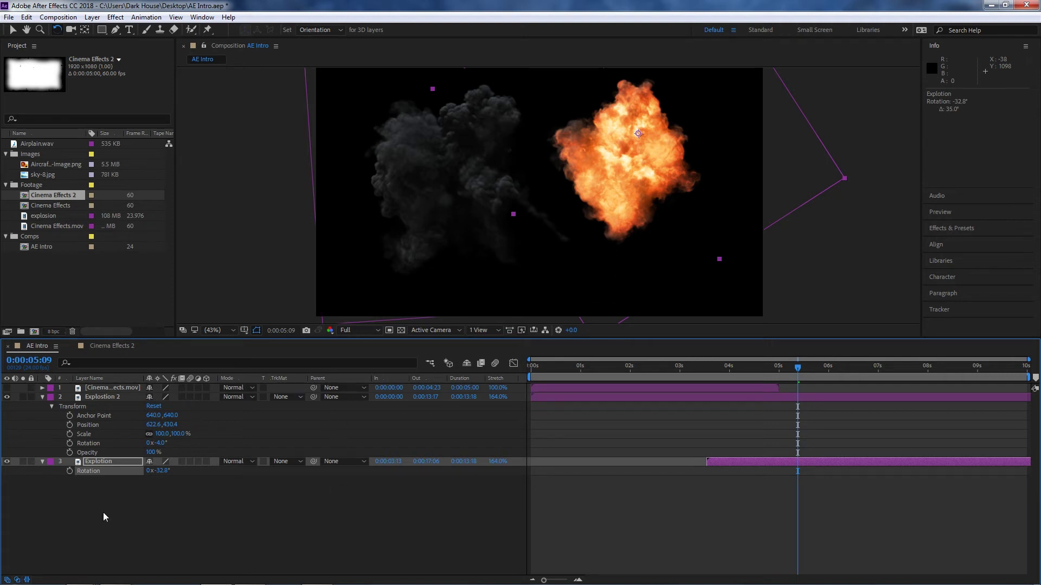
left_click_drag(578, 220, 730, 174)
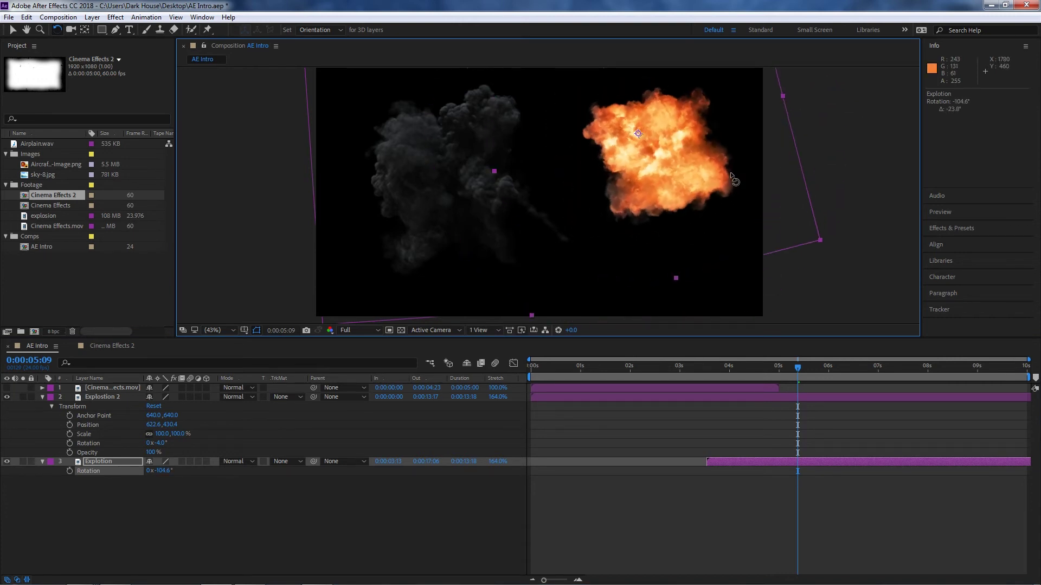
left_click_drag(705, 219, 622, 288)
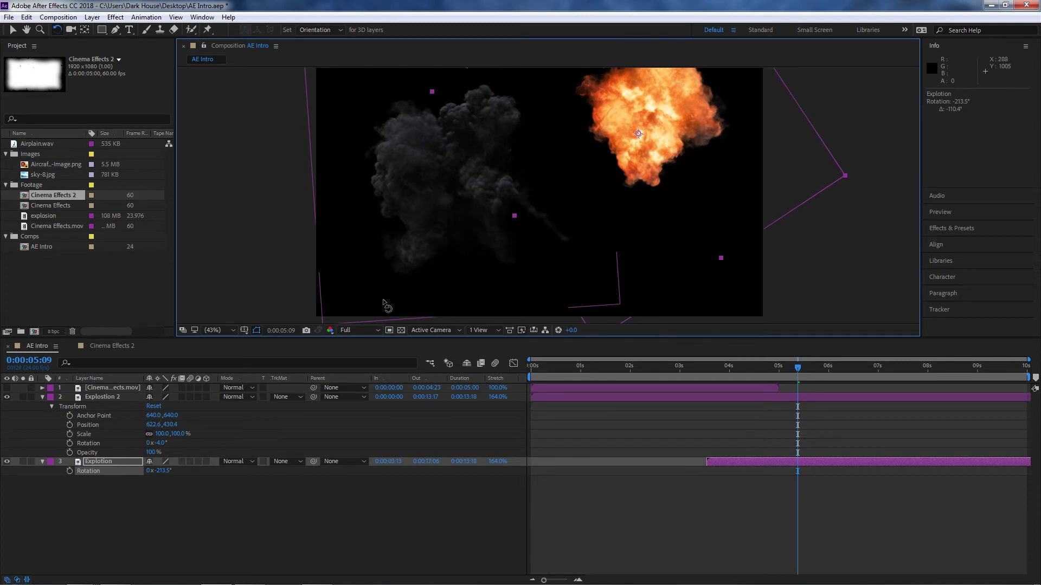
Select the Explosion 2 smoke and adjust its transform to Position about 674, 486, Scale 137% and Rotation about 6°.
left_click(15, 31)
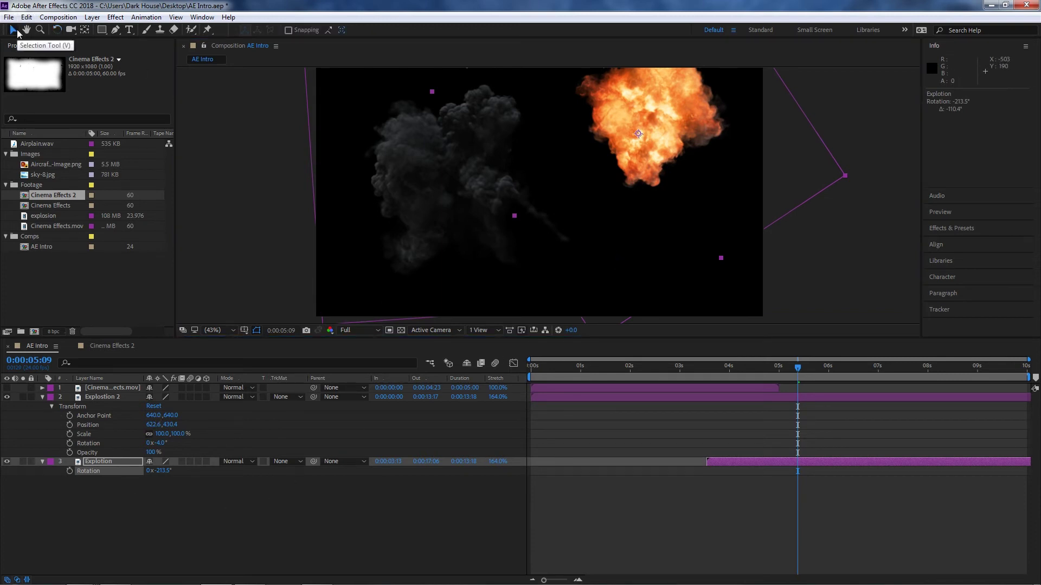
left_click(392, 187)
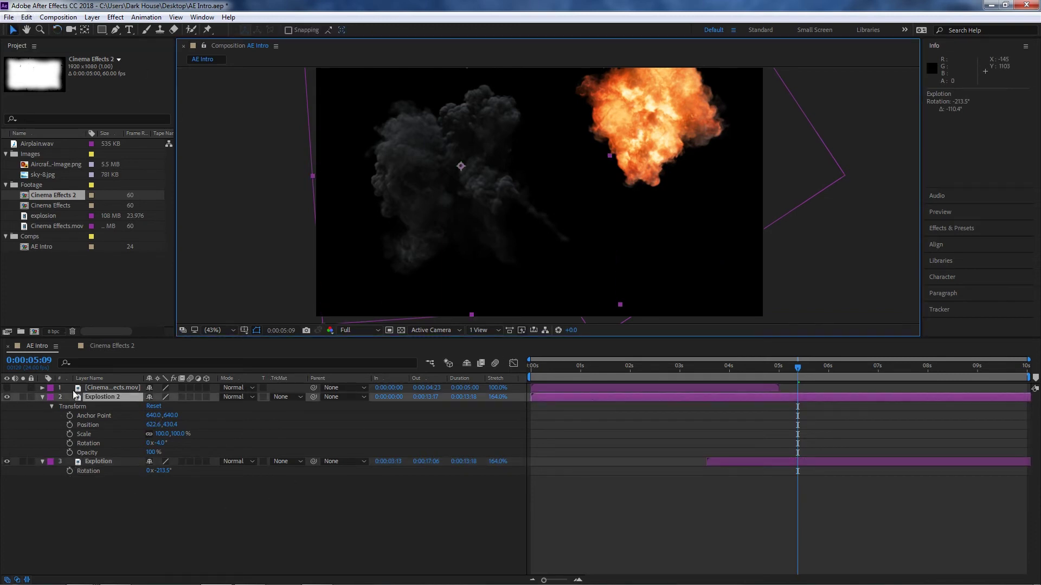
left_click(87, 425)
left_click_drag(428, 209, 378, 232)
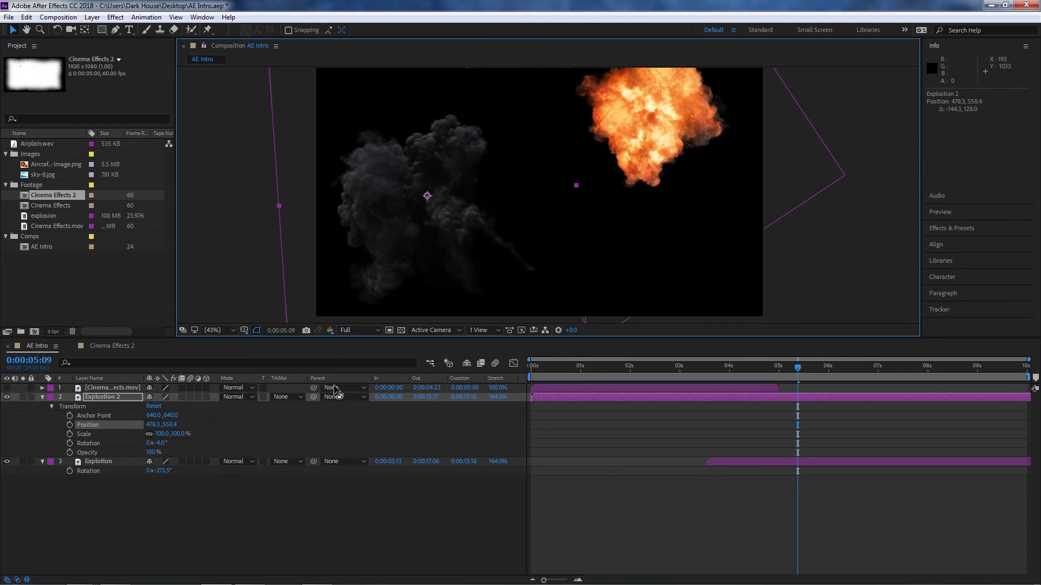
left_click(152, 425)
left_click_drag(153, 425, 122, 452)
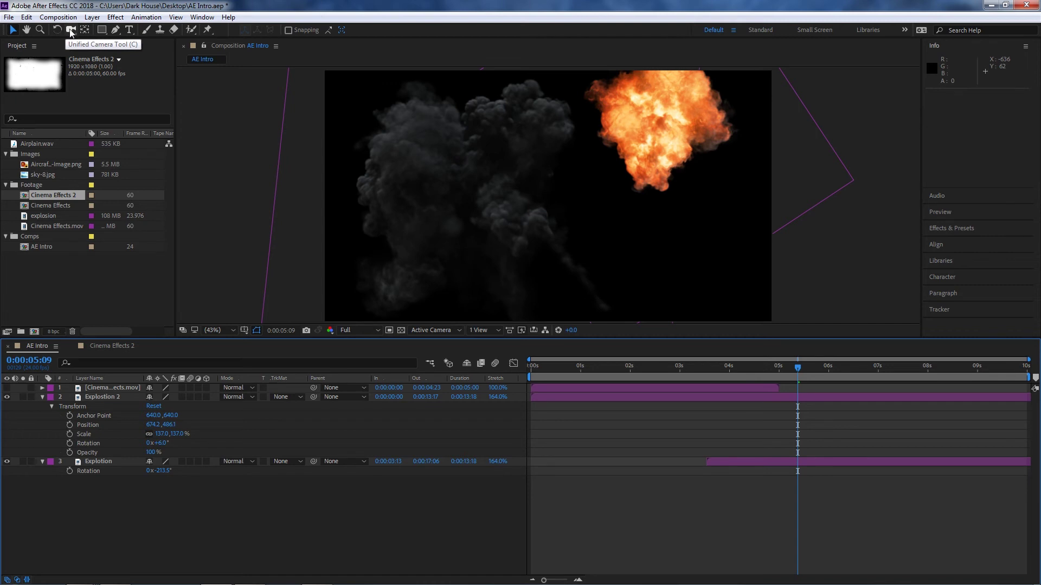
Try the Unified Camera tool on the smoke cloud in the composition.
left_click(71, 30)
left_click(473, 193)
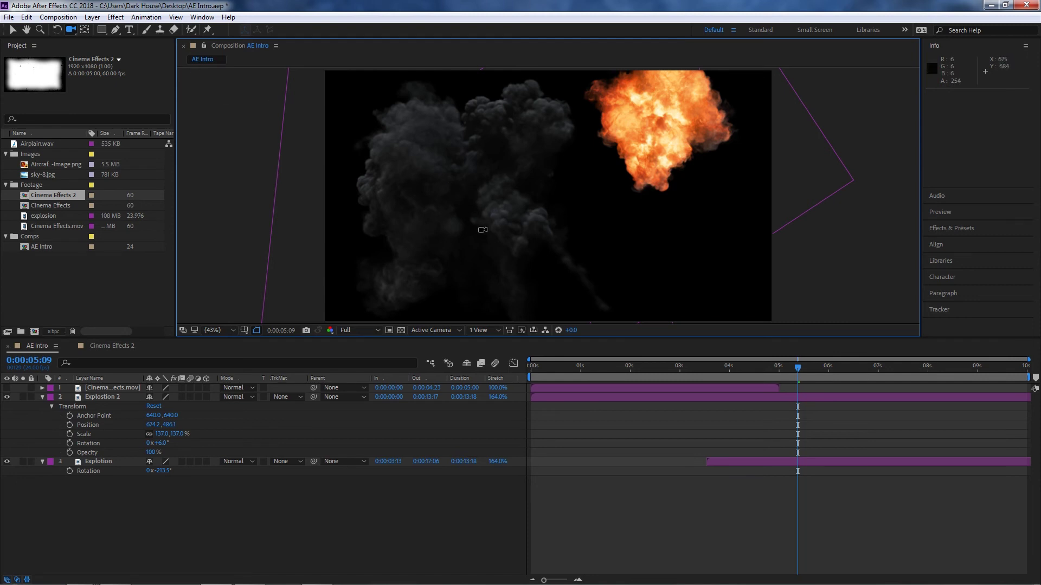
Try moving Explosion 2's anchor point to about 995, 1025 with the Pan Behind tool, and undo the move.
left_click(84, 31)
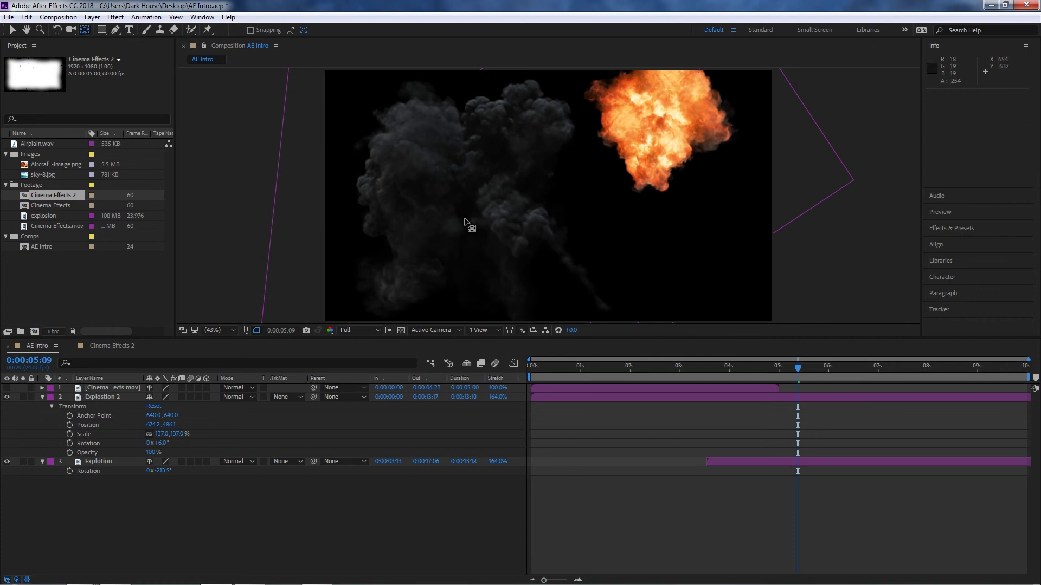
scroll(648, 153, "down", 2)
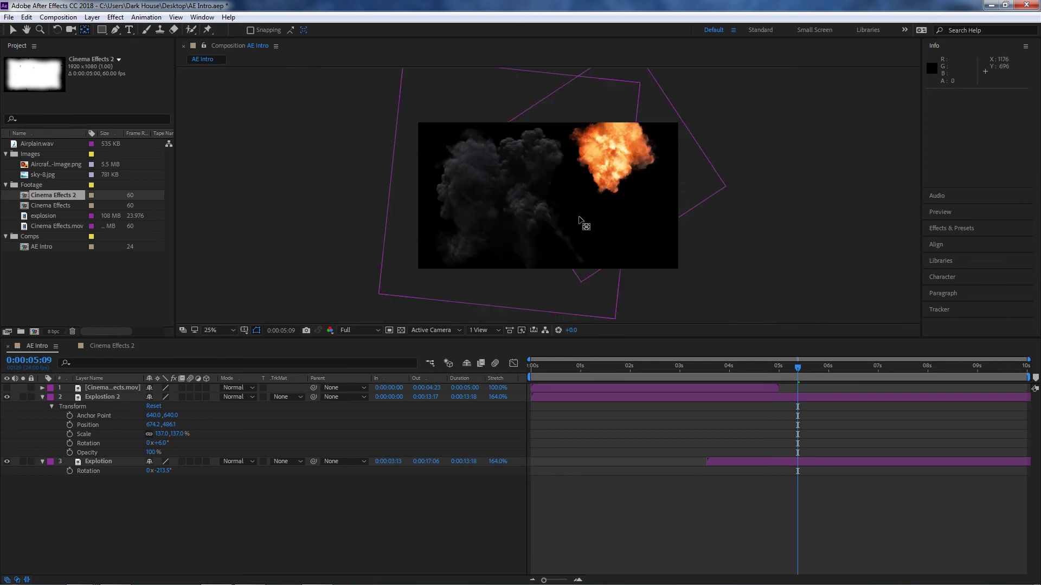
left_click(102, 398)
left_click_drag(514, 188, 589, 283)
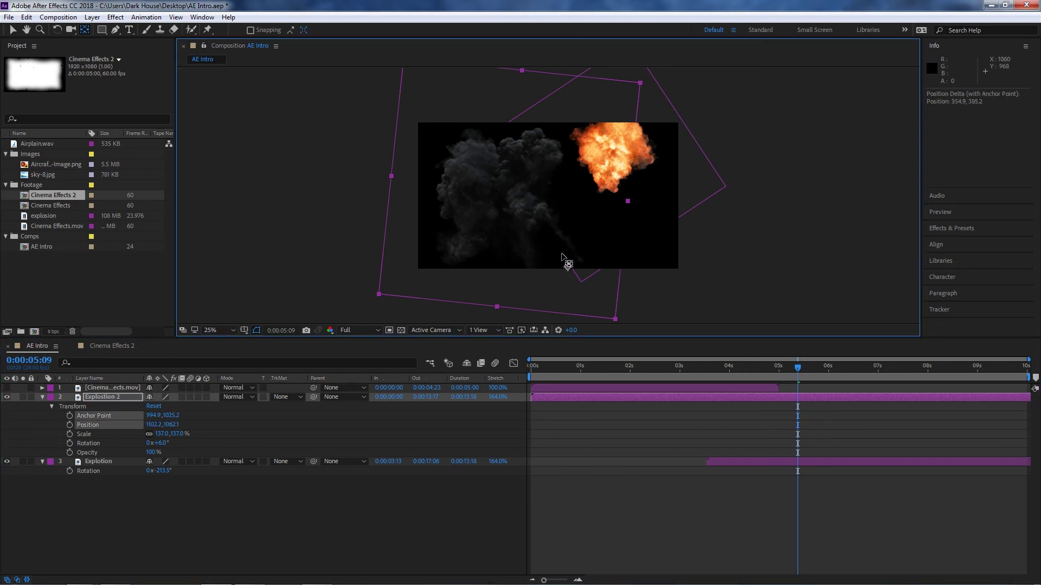
key("ctrl+z")
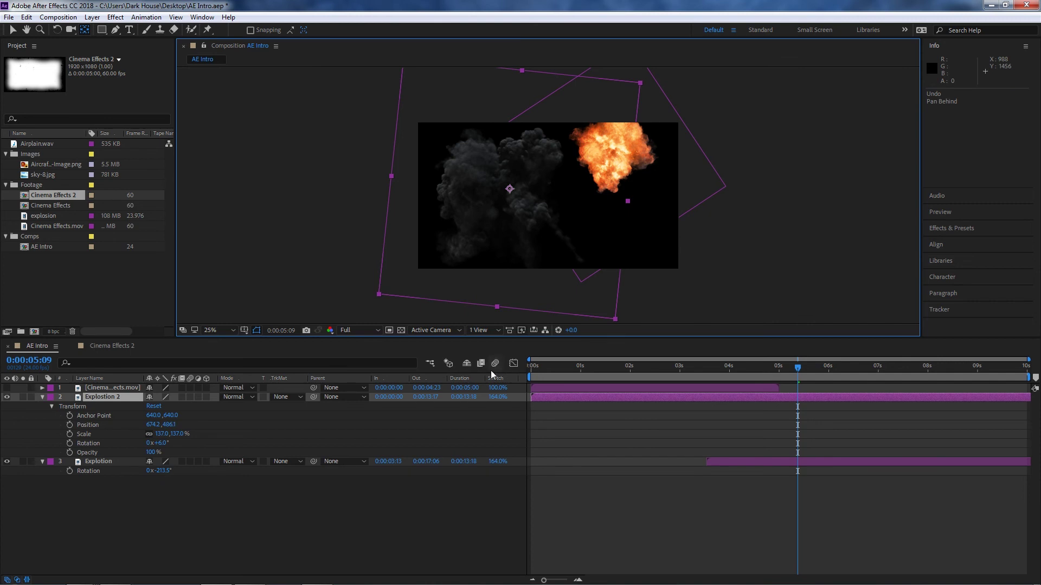
Rotate the Explosion 2 smoke around its centred anchor point to about 24° and back to about 0°.
key("r")
key("w")
left_click_drag(548, 262, 523, 269)
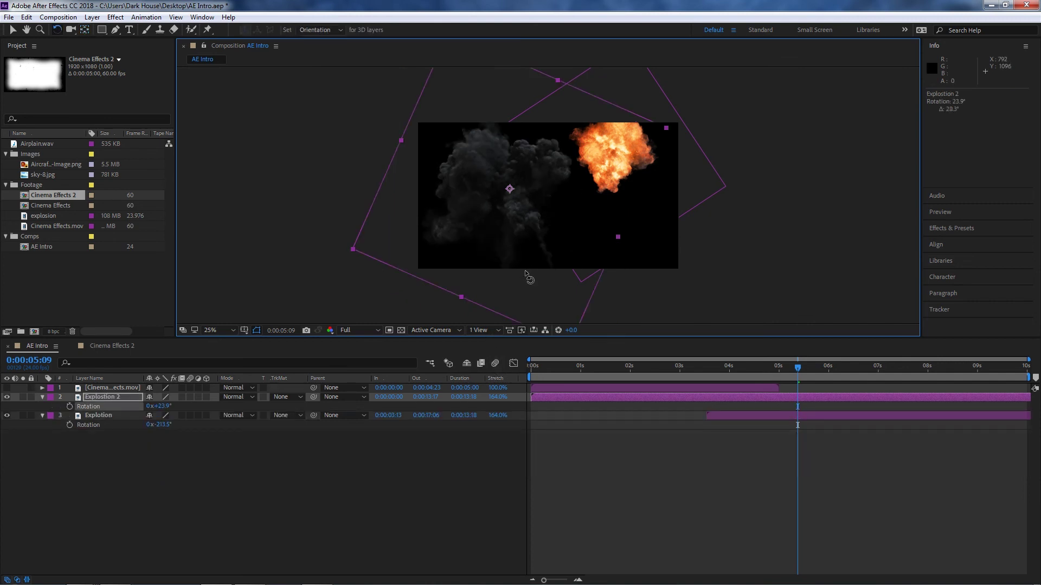
left_click_drag(526, 269, 587, 300)
key("r")
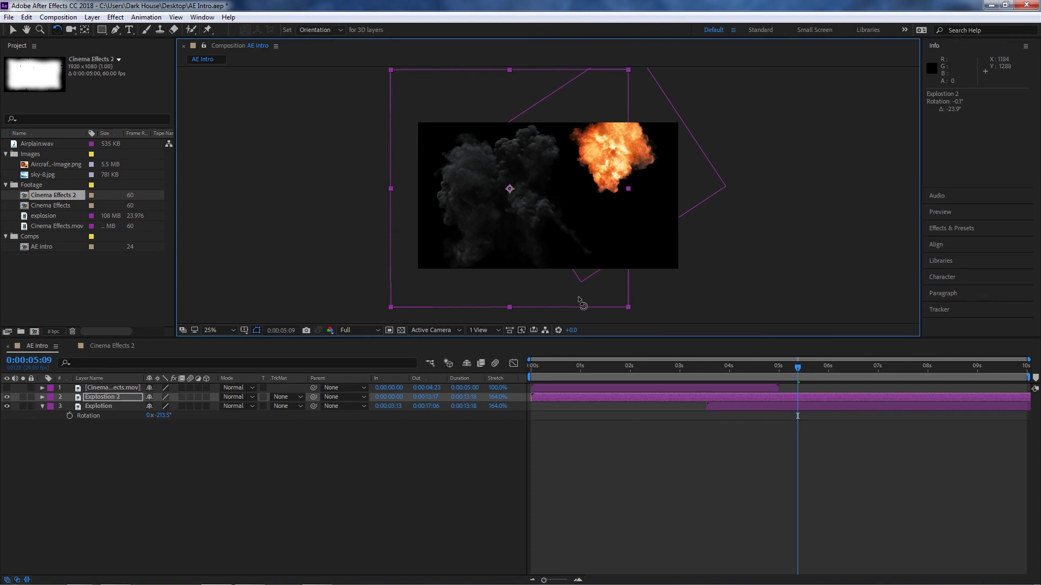
Try rotating the Explosion 2 smoke around an anchor point moved to its lower tail, and undo the rotation and the anchor move.
key("y")
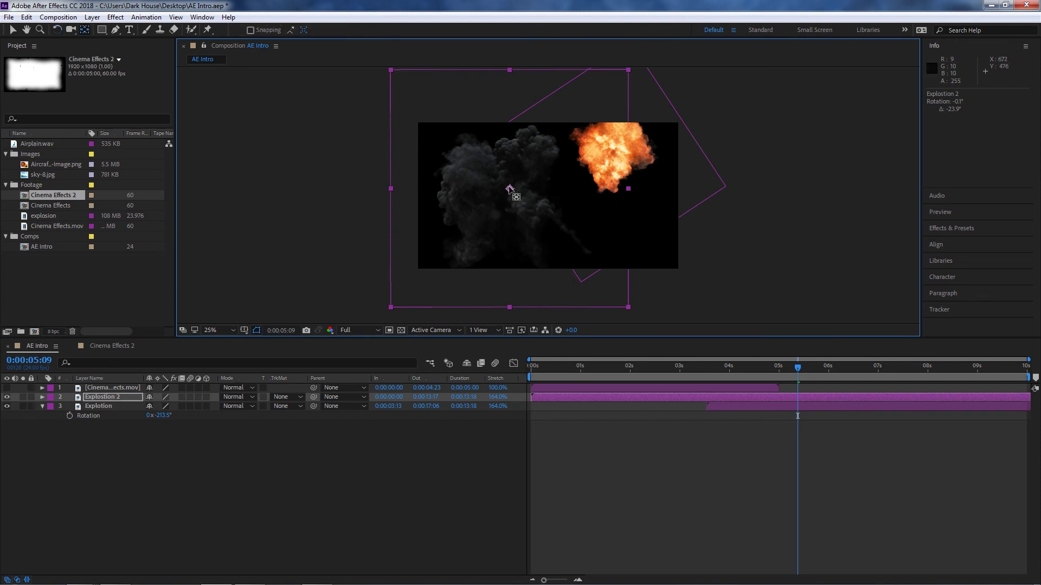
left_click_drag(509, 188, 576, 263)
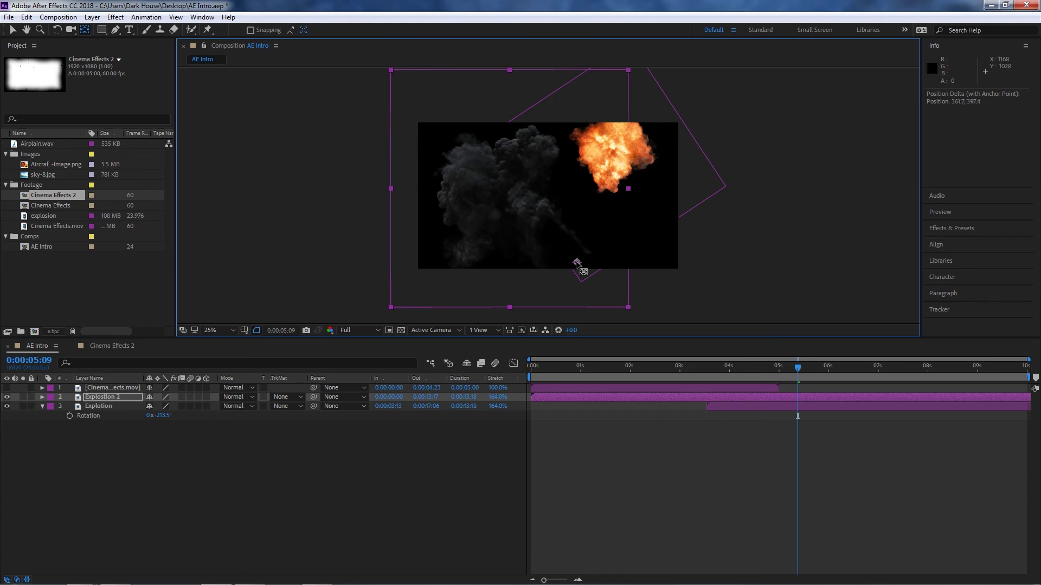
key("w")
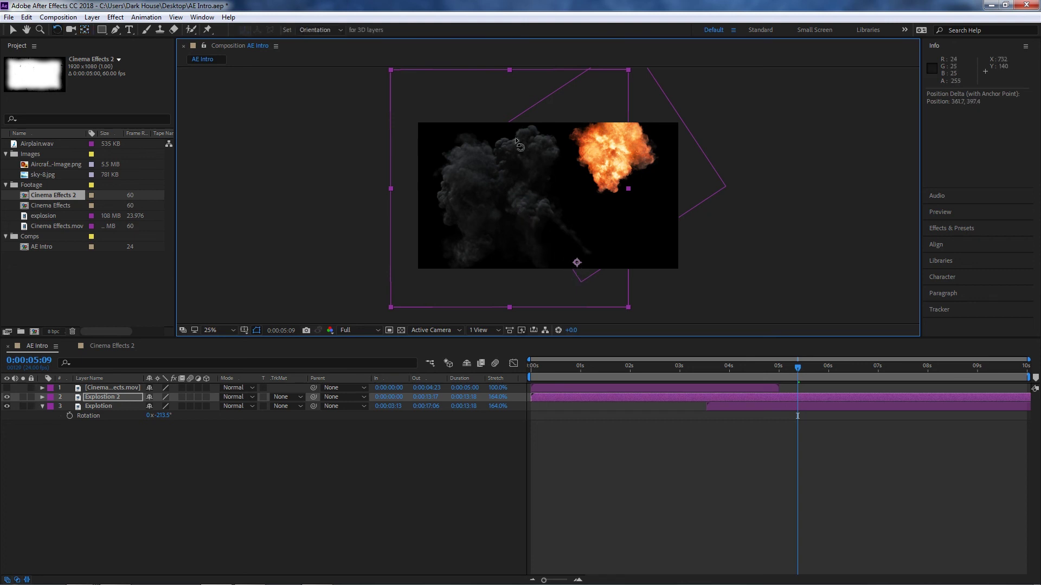
left_click_drag(559, 113, 575, 196)
key("ctrl+z")
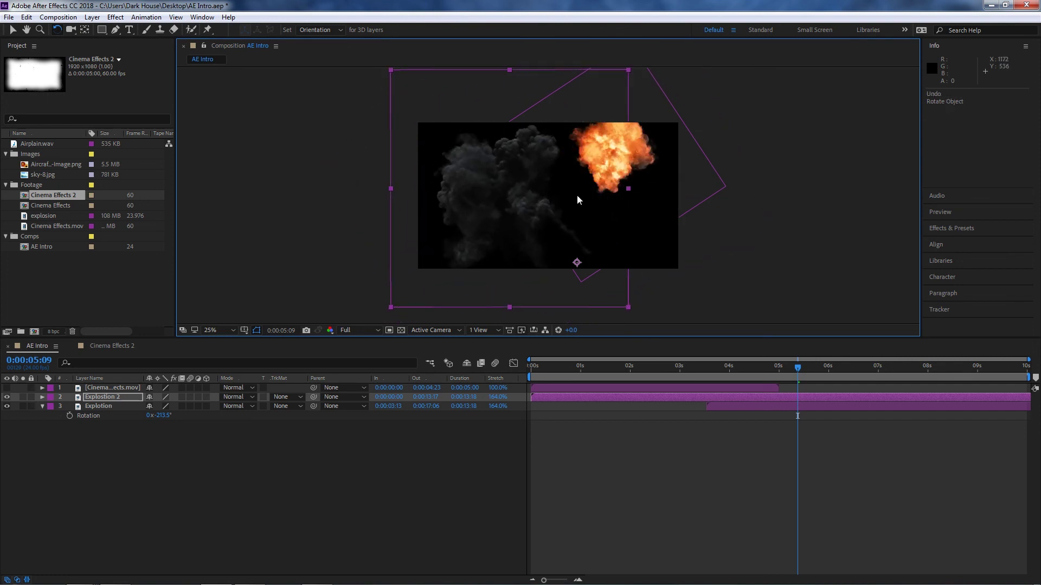
key("ctrl+alt+Home")
Use the Selection tool to nudge the Explosion 2 smoke slightly and lower the Explotion fireball to mid-height beside it.
key("v")
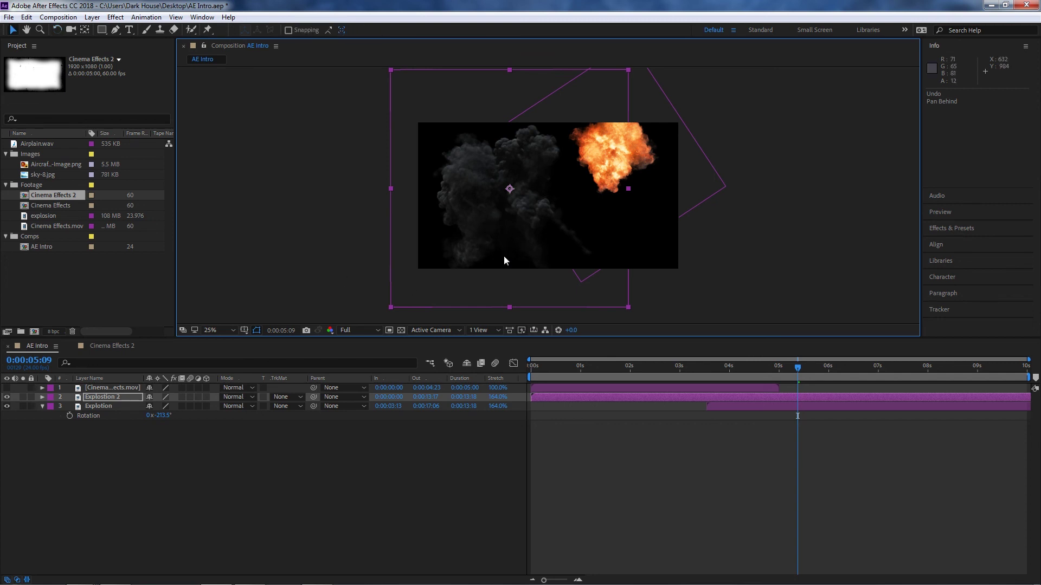
mouse_move(496, 211)
left_mouse_down()
mouse_move(520, 208)
mouse_move(500, 210)
left_mouse_up()
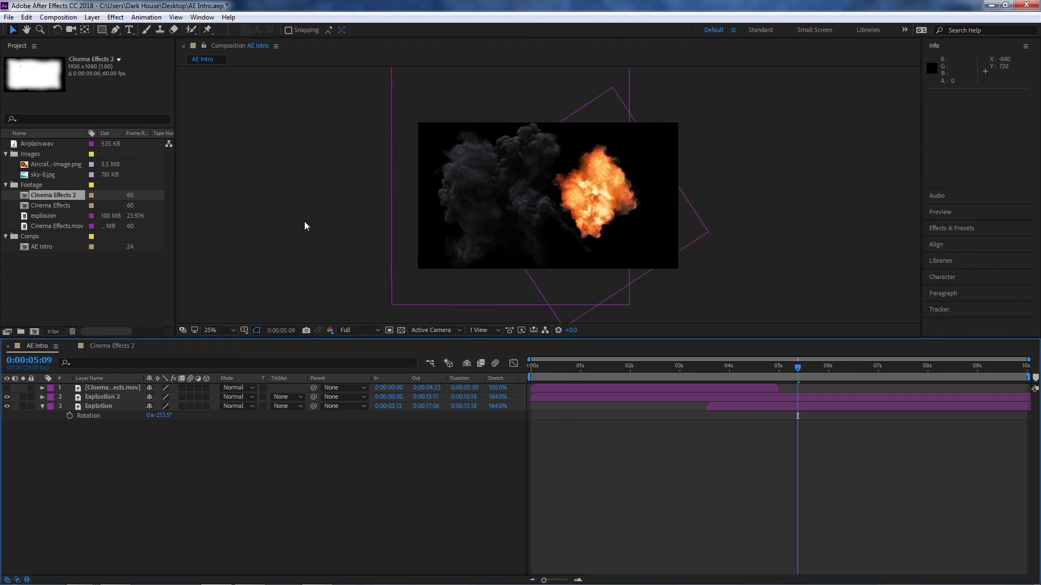
scroll(305, 223, "up", 3)
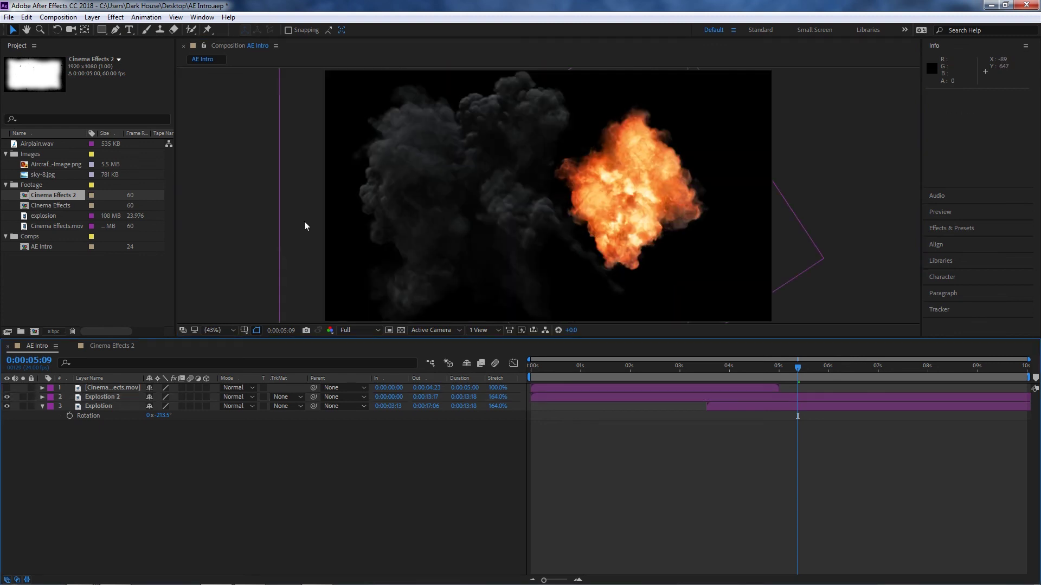